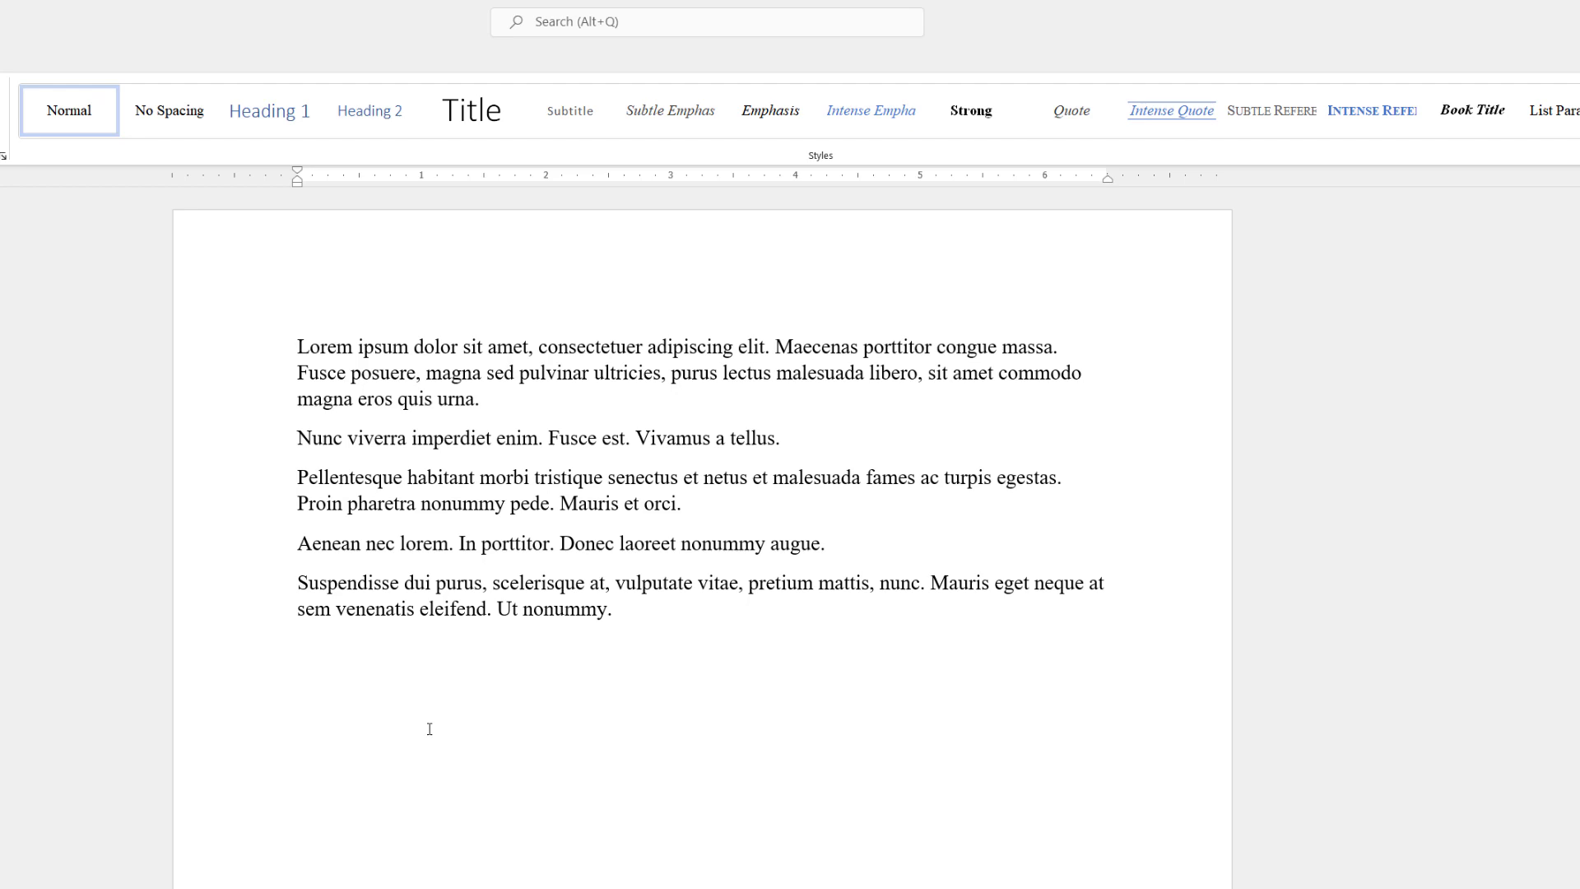
Generate five more lorem ipsum paragraphs by entering =lorem() on an empty line
text(=lorem)
text(())
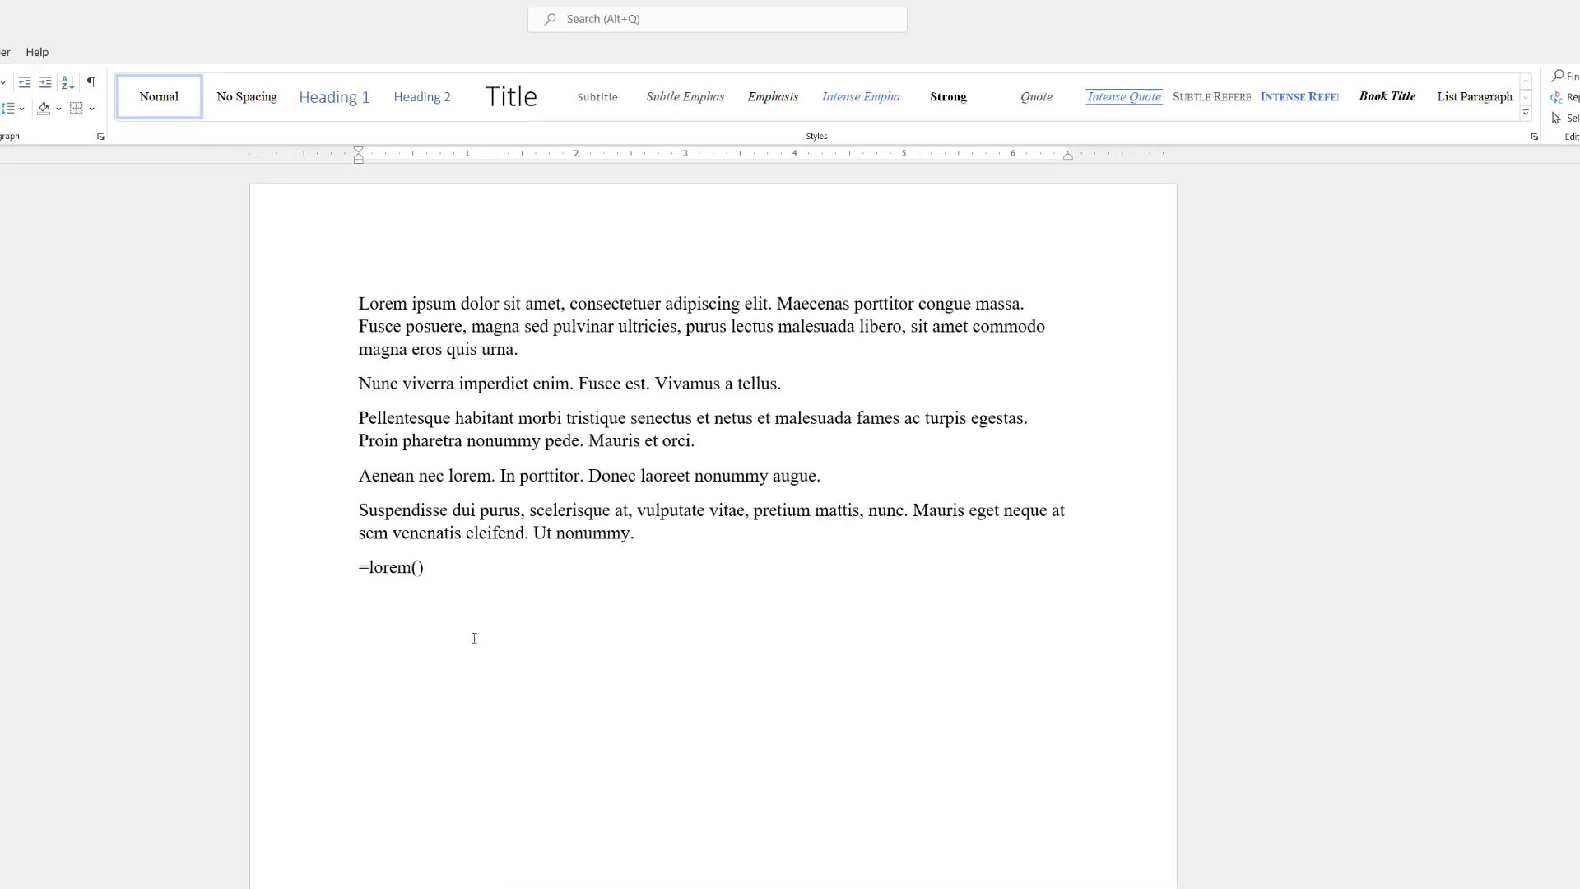
key(Return)
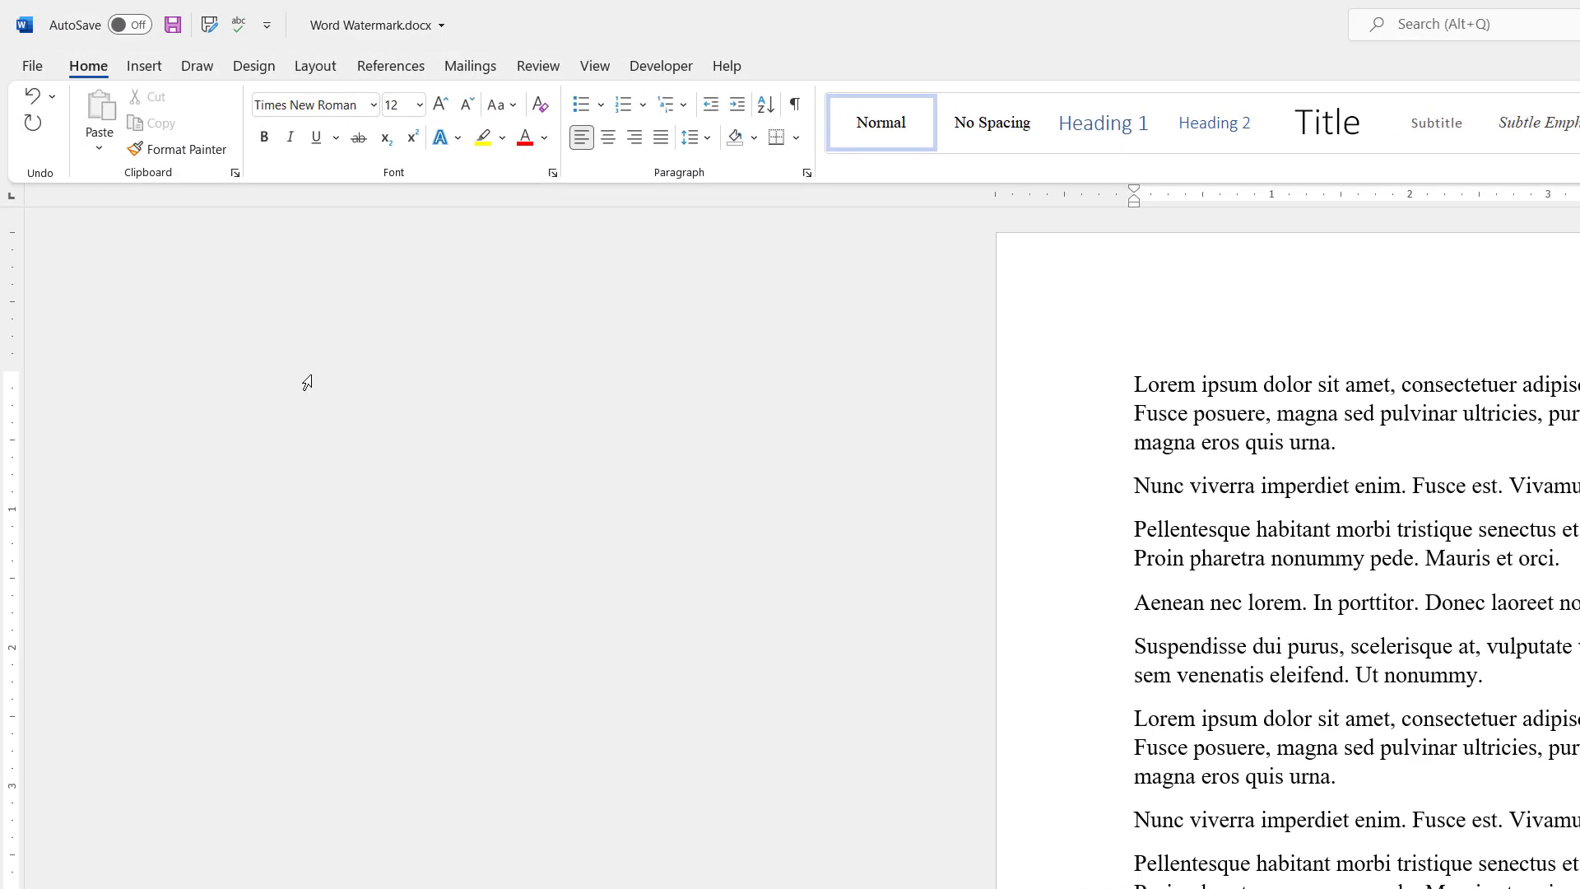
On the Design tab, search 'water' to preview the Watermark options, then dismiss the results
click(255, 66)
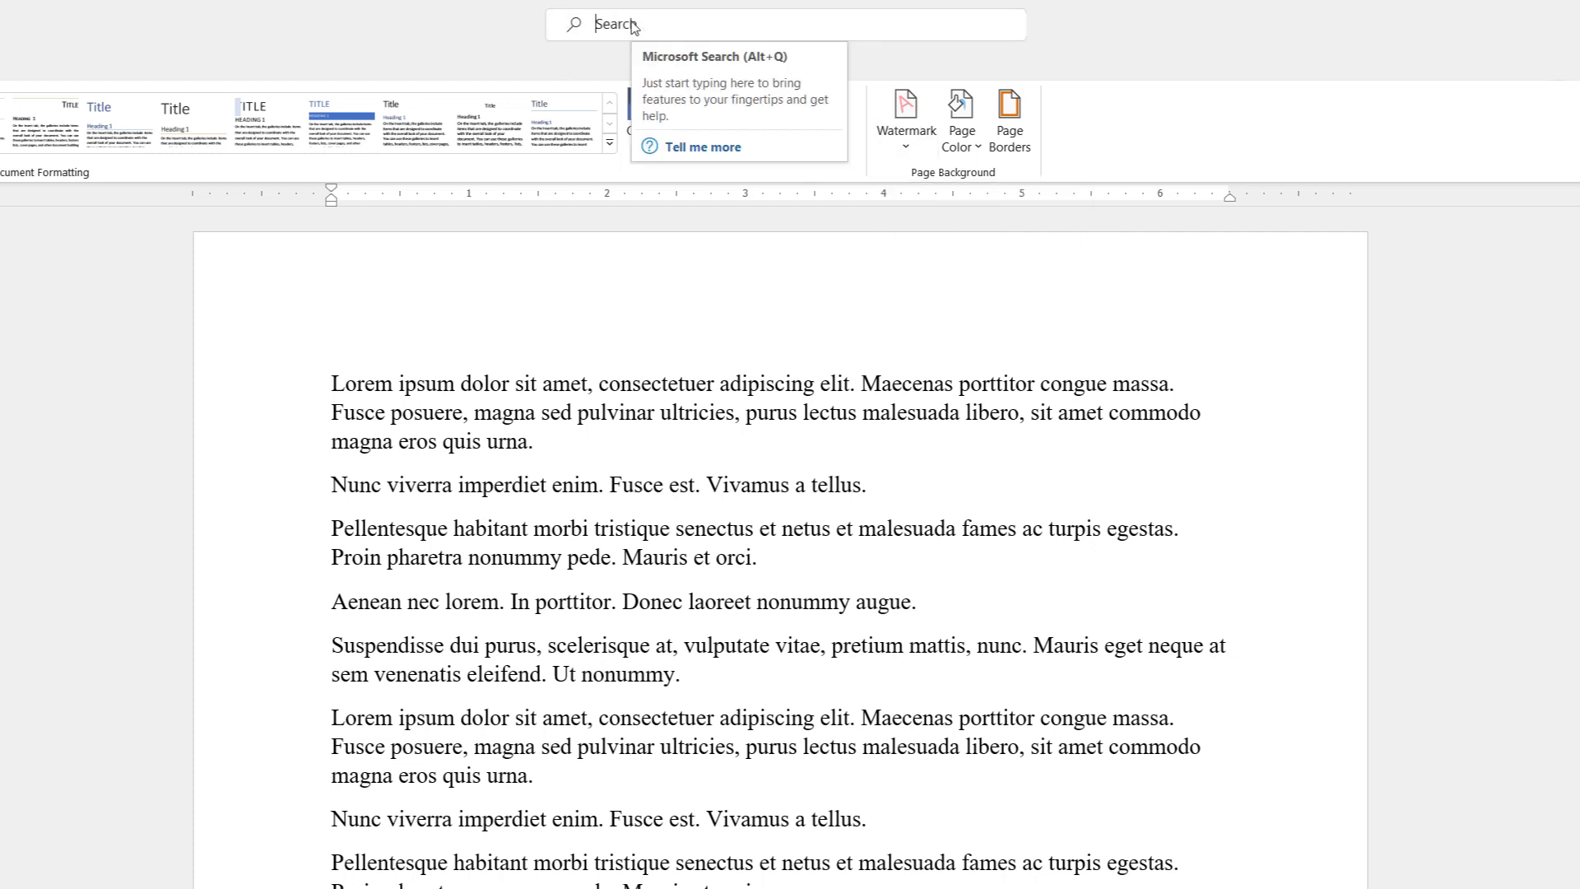
click(674, 20)
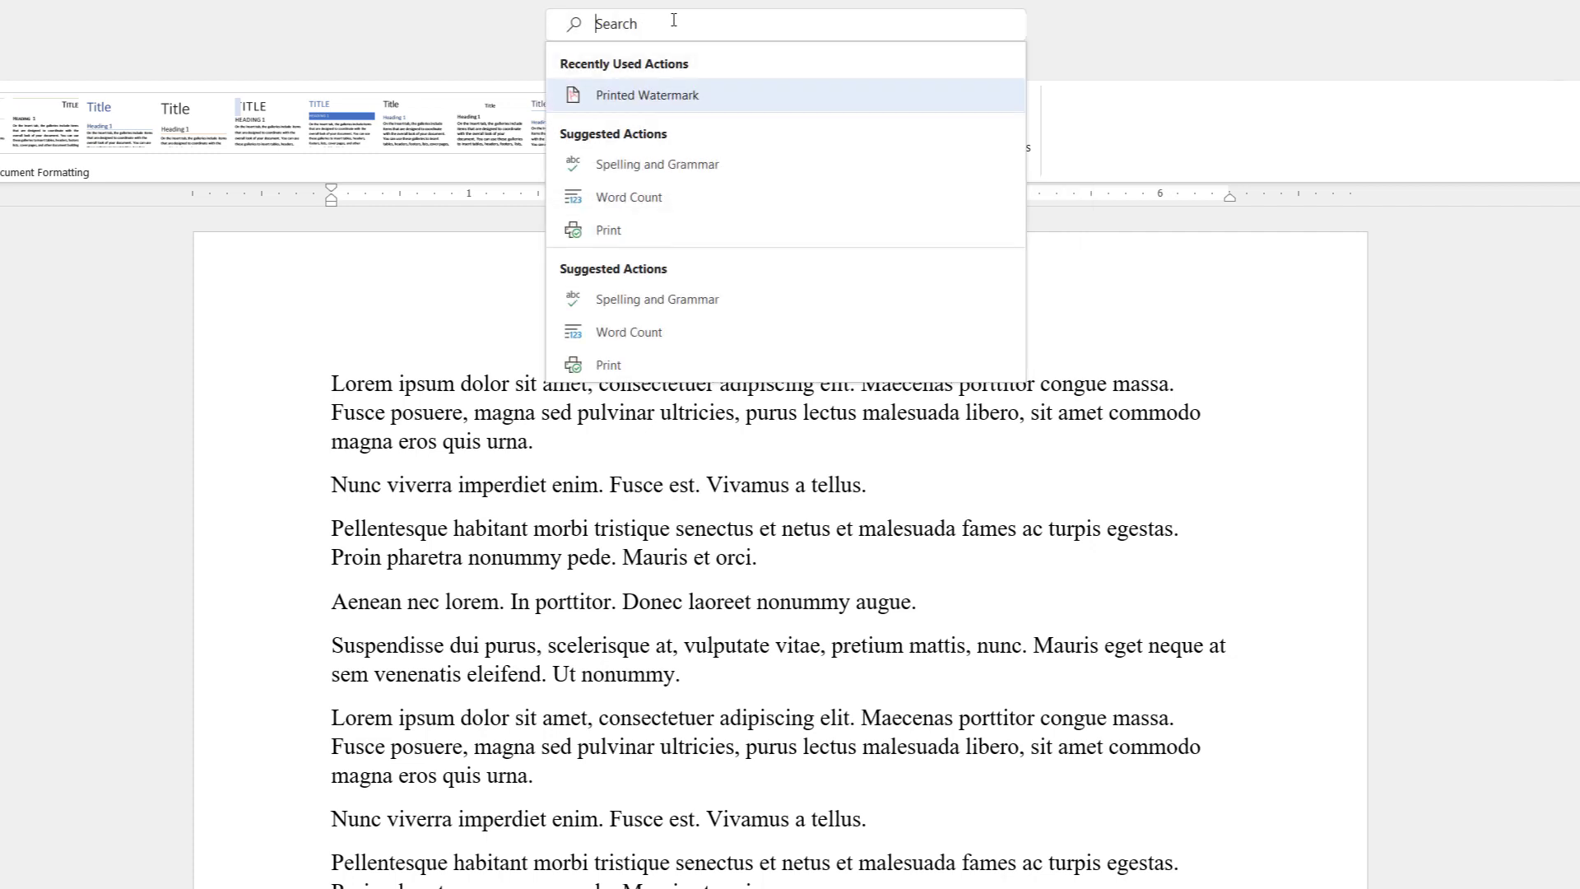
text(water)
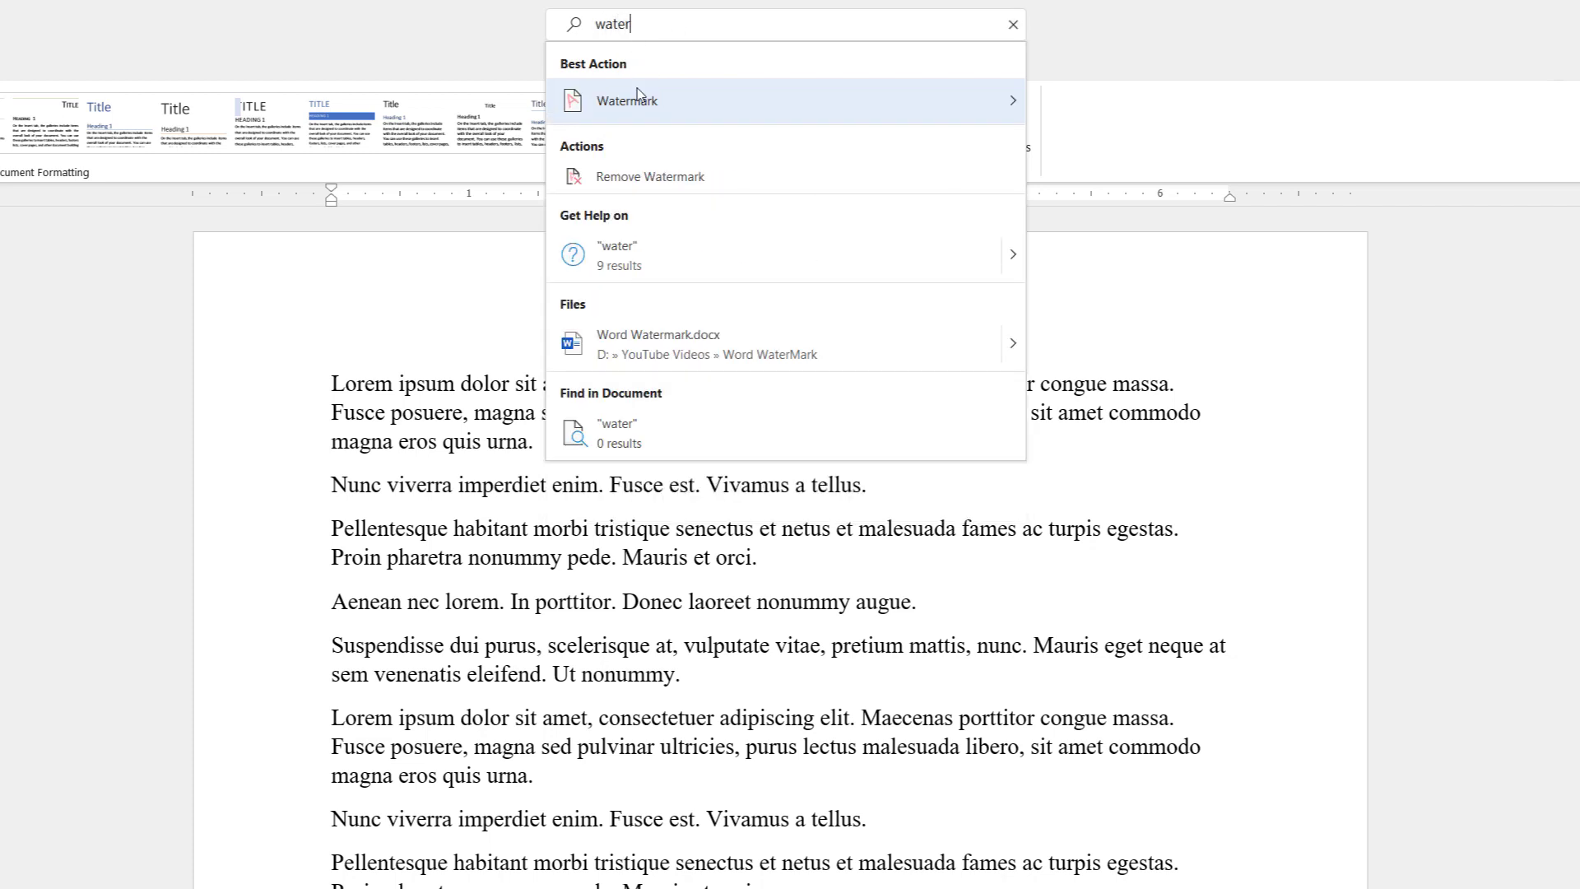
mouse_move(630, 92)
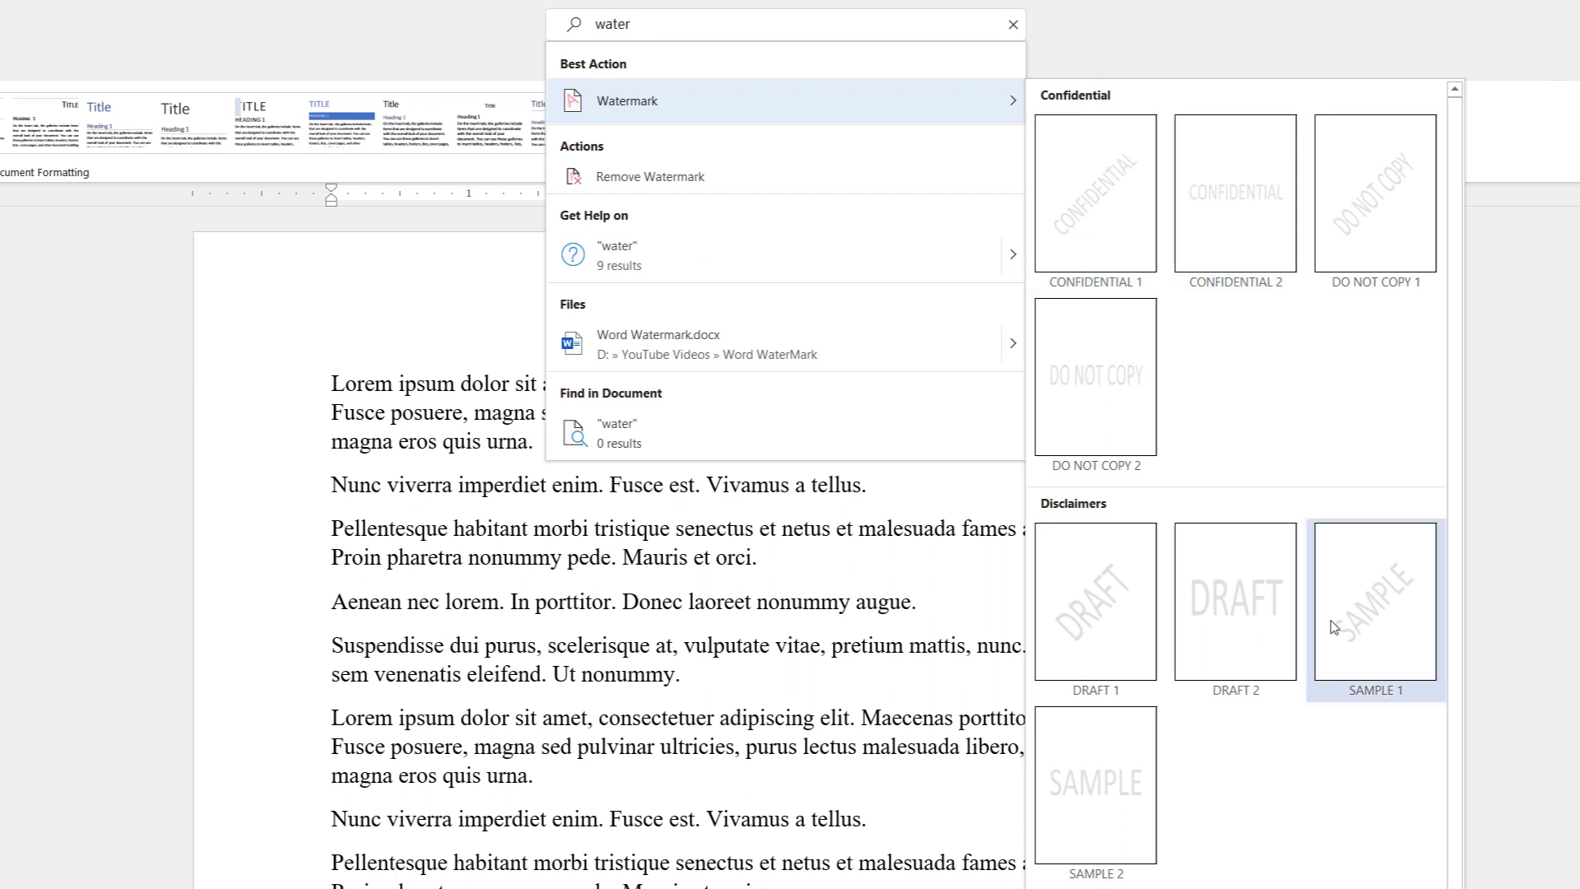
click(239, 302)
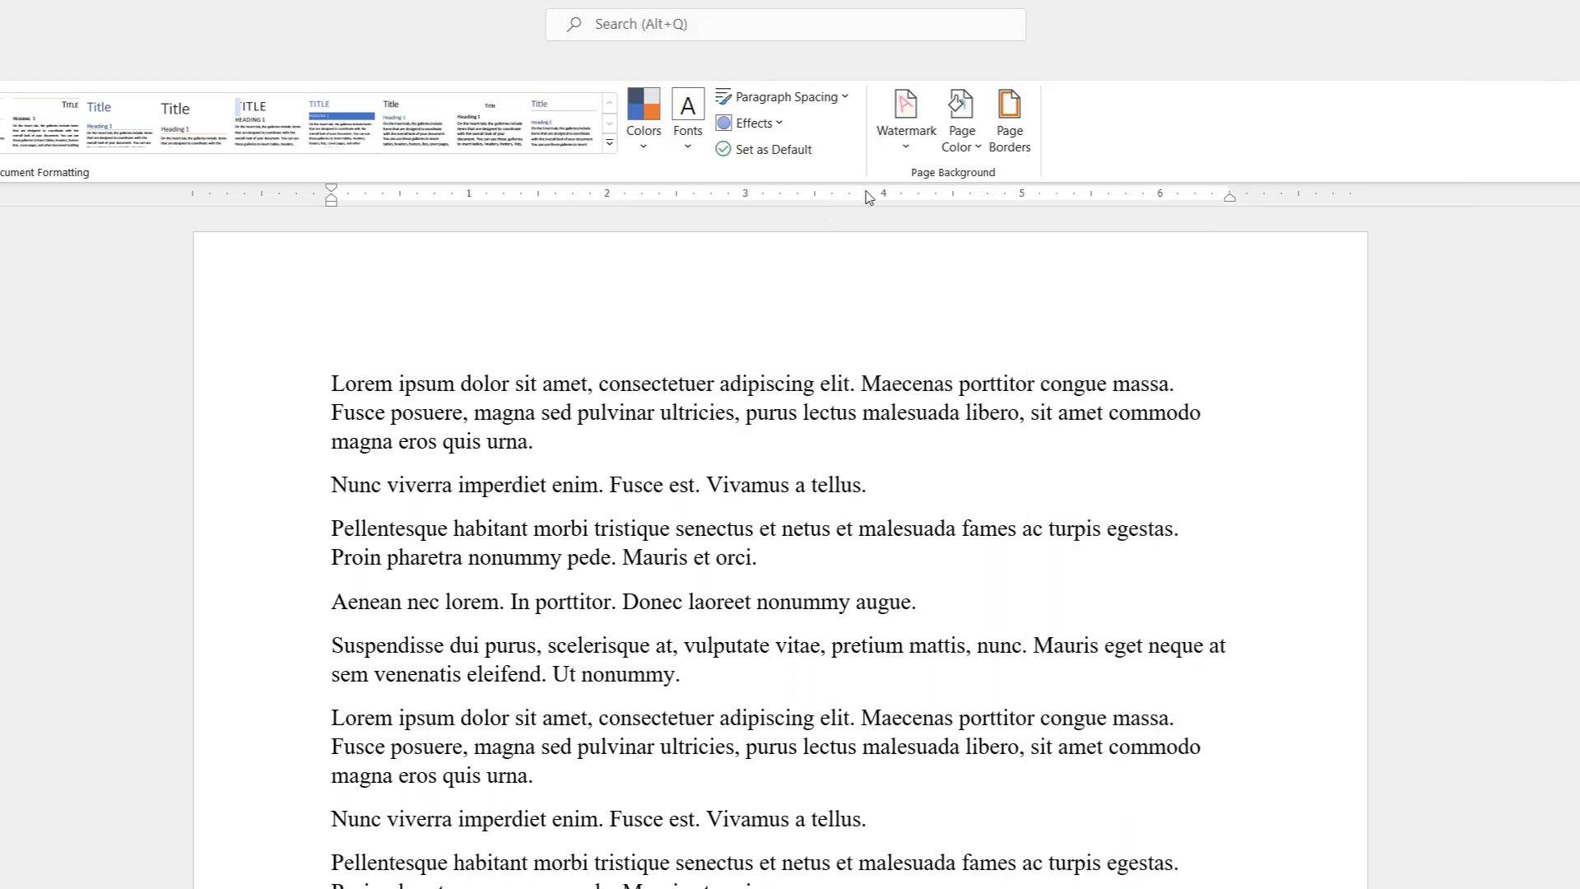
Apply the DRAFT 1 watermark from the Watermark gallery
click(906, 123)
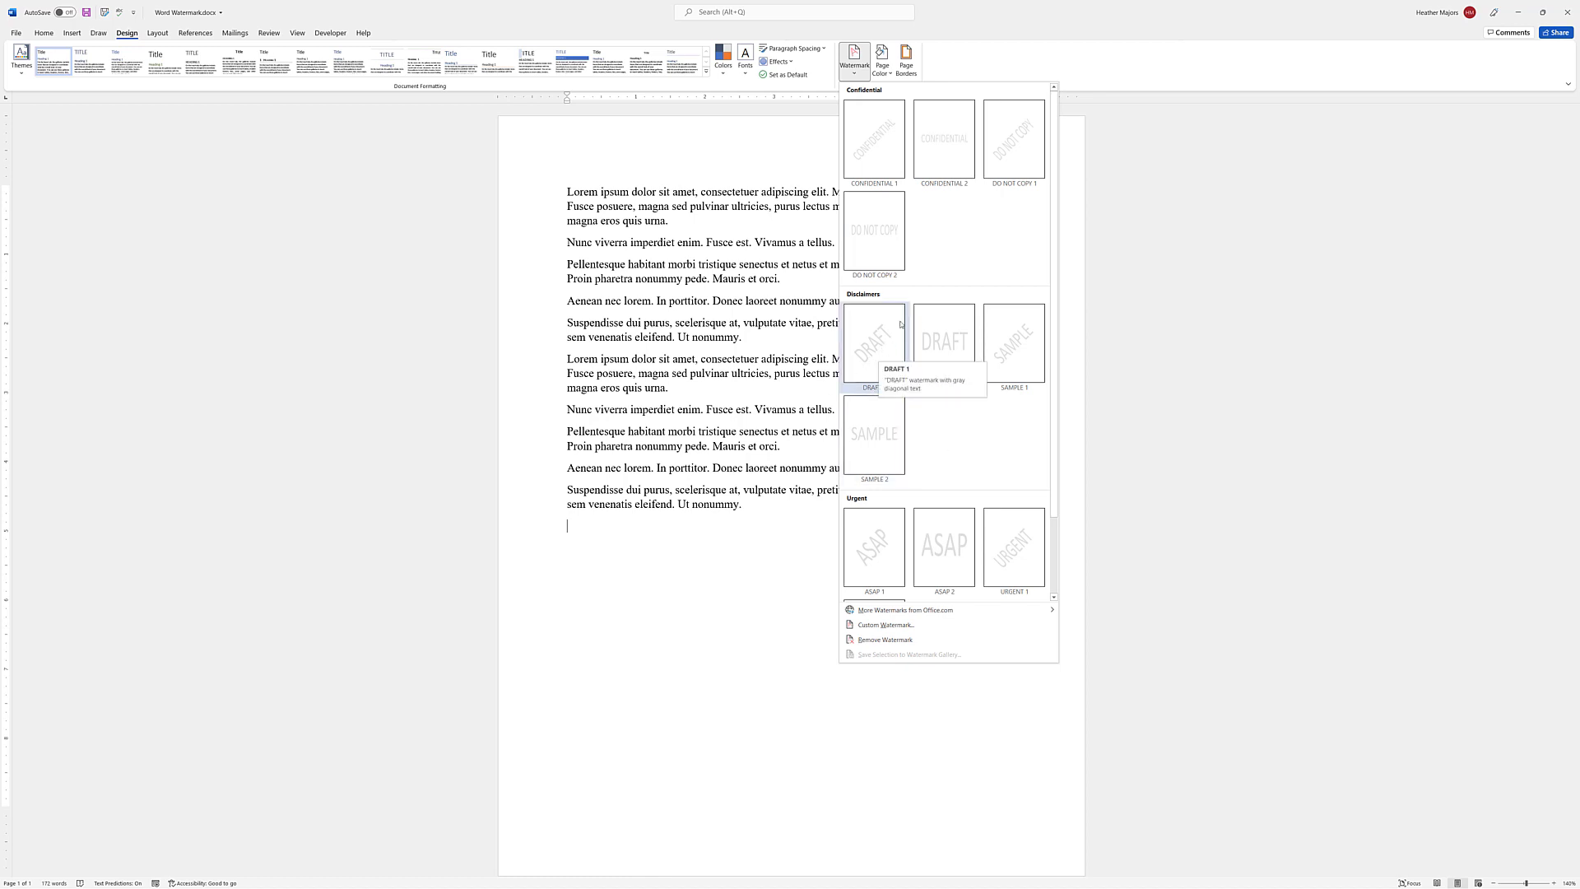
click(876, 355)
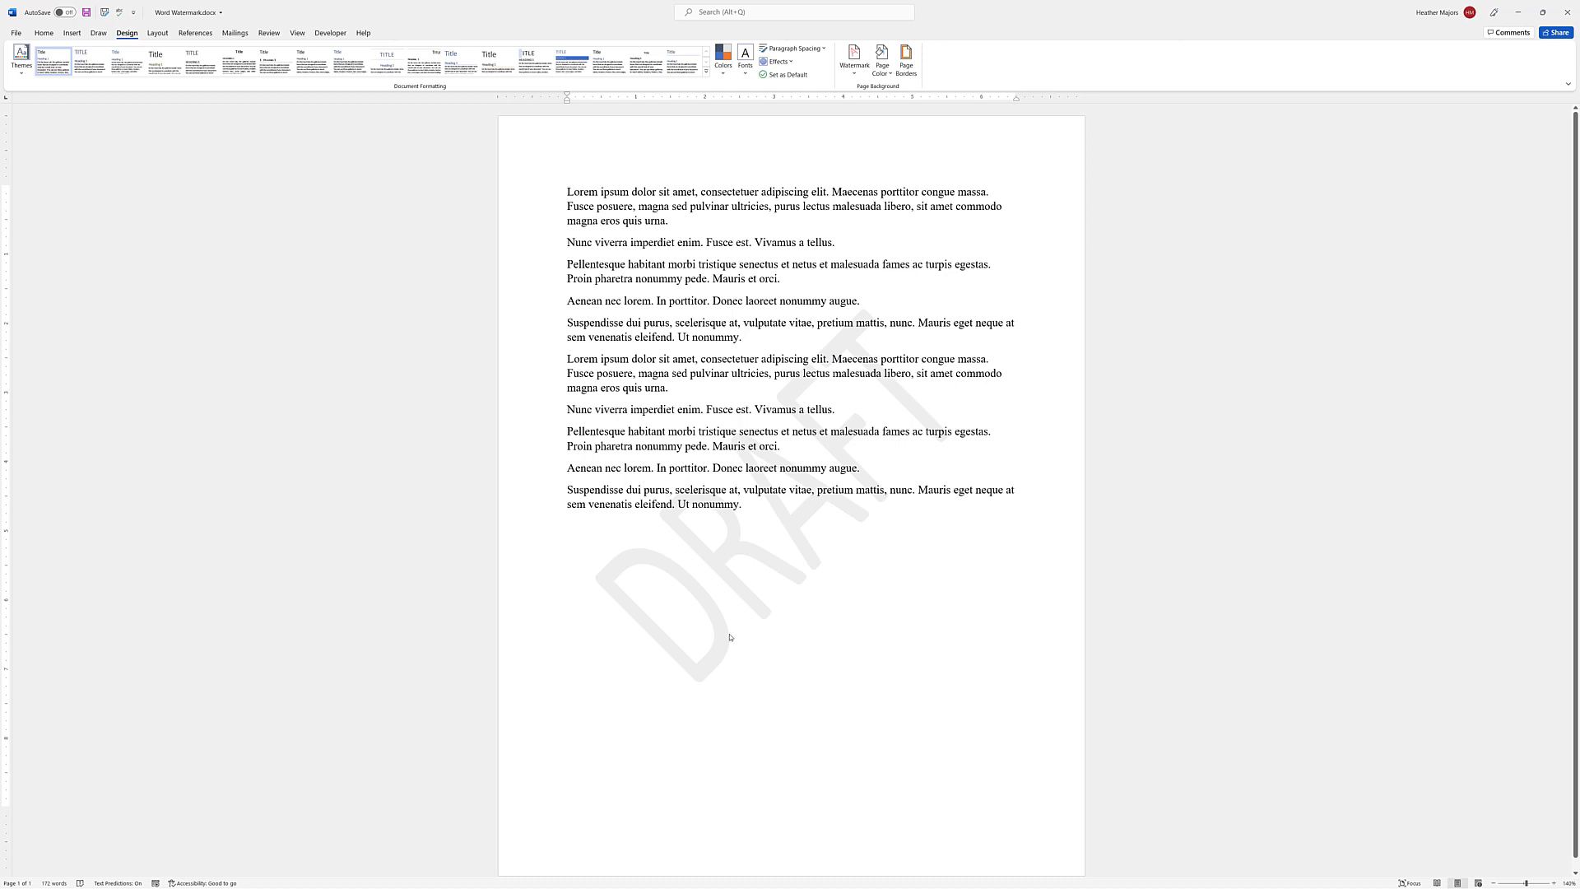
scroll(770, 638, down, 1)
key(Return)
key(Return)
key(Return)
key(Return)
key(Return)
key(Return)
key(Return)
key(Return)
key(Return)
key(Return)
key(Return)
key(Return)
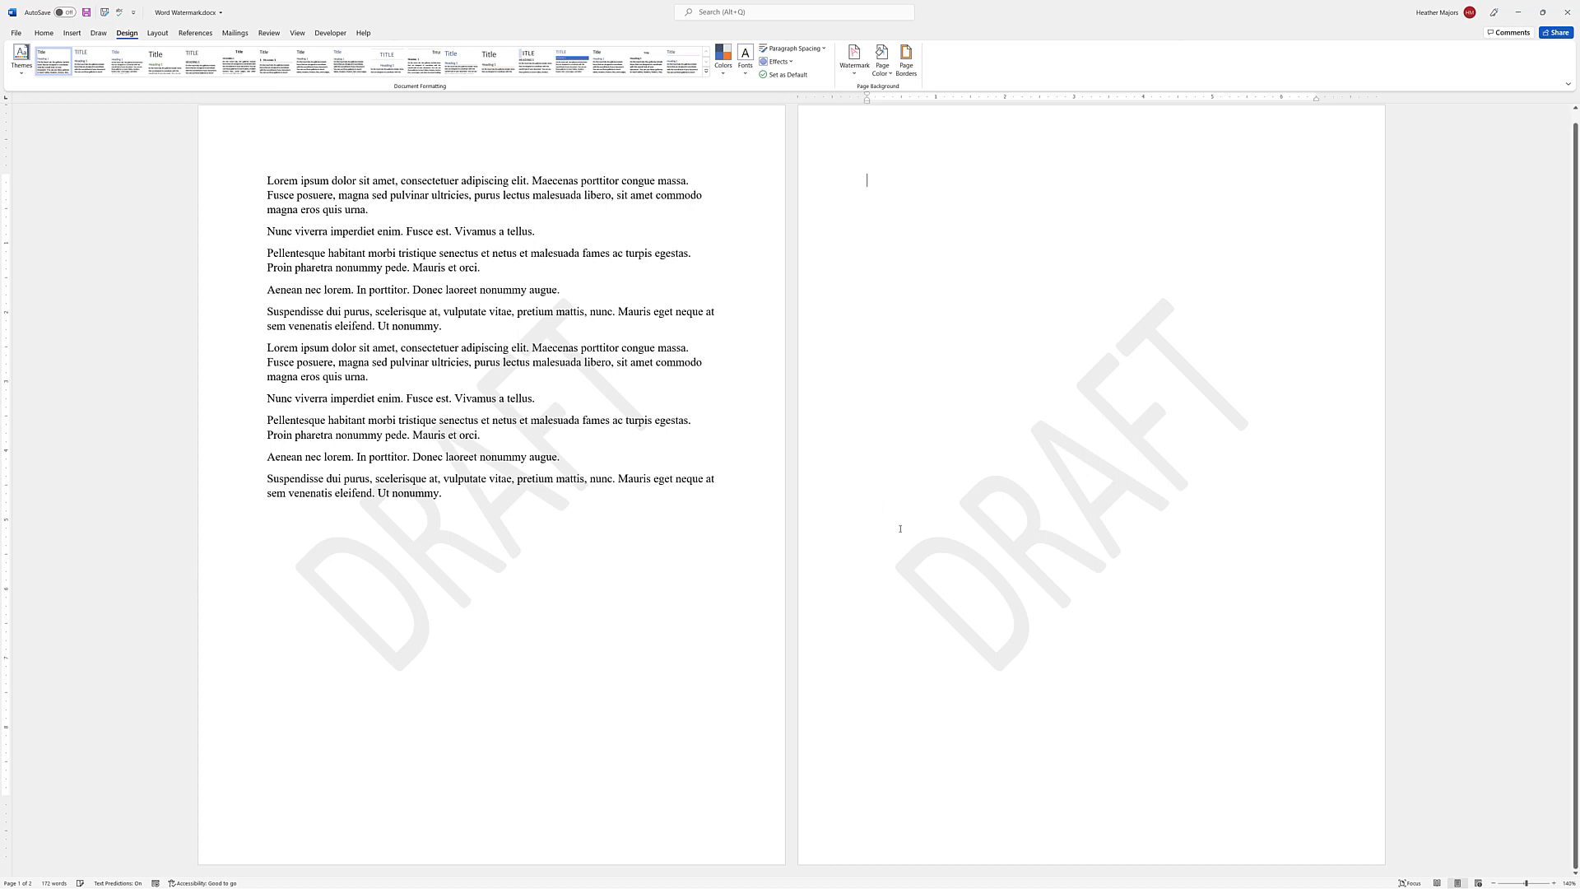
key(Delete)
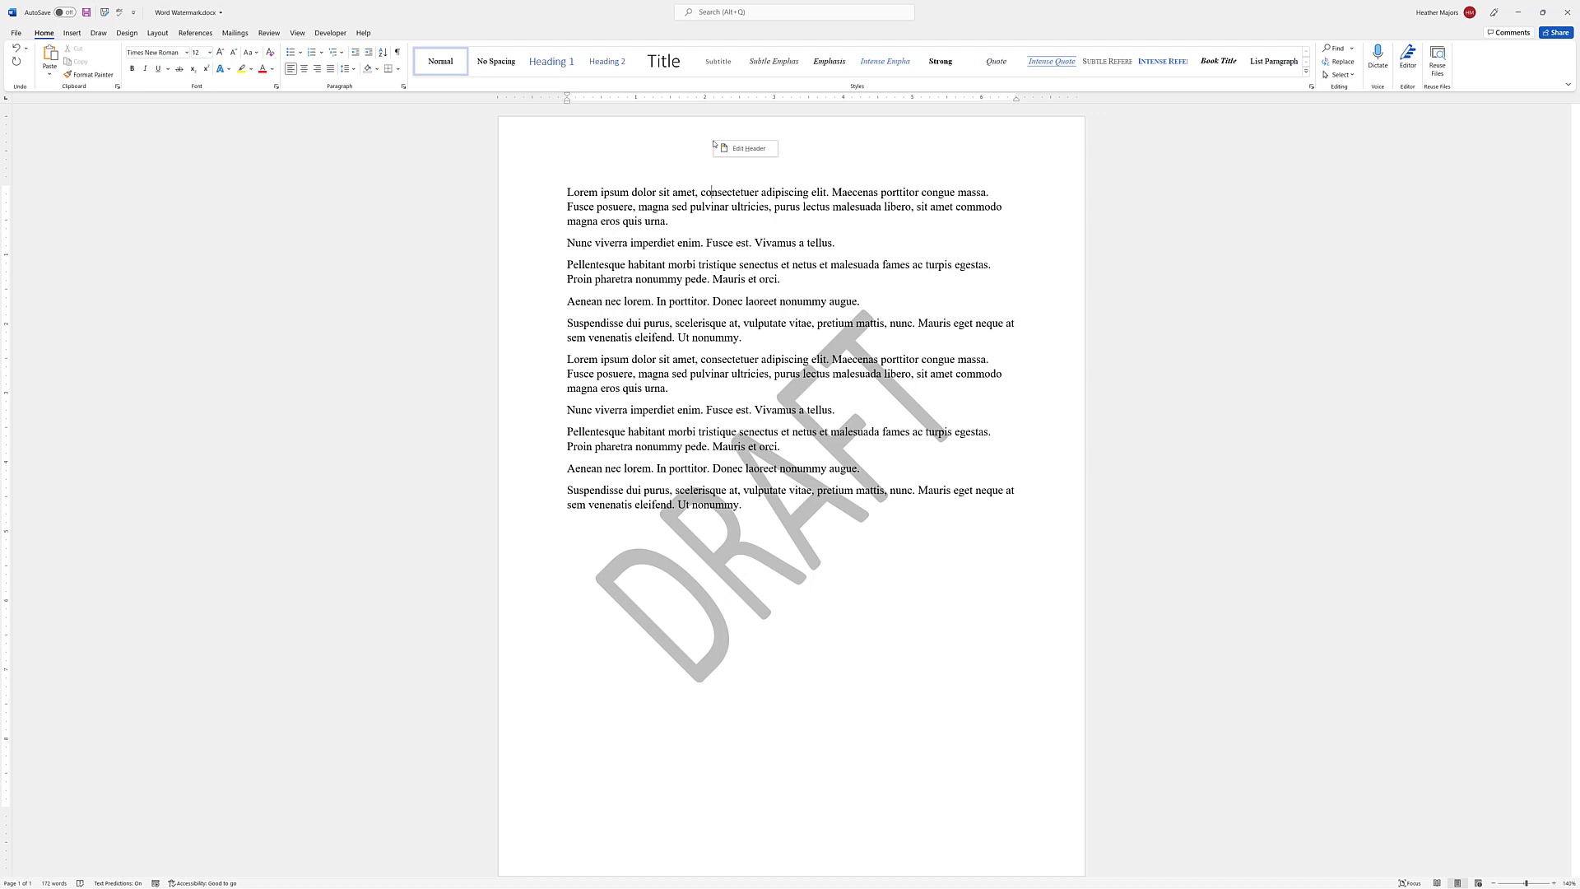
In header editing, rotate the DRAFT watermark to lie horizontally and cut it
click(745, 153)
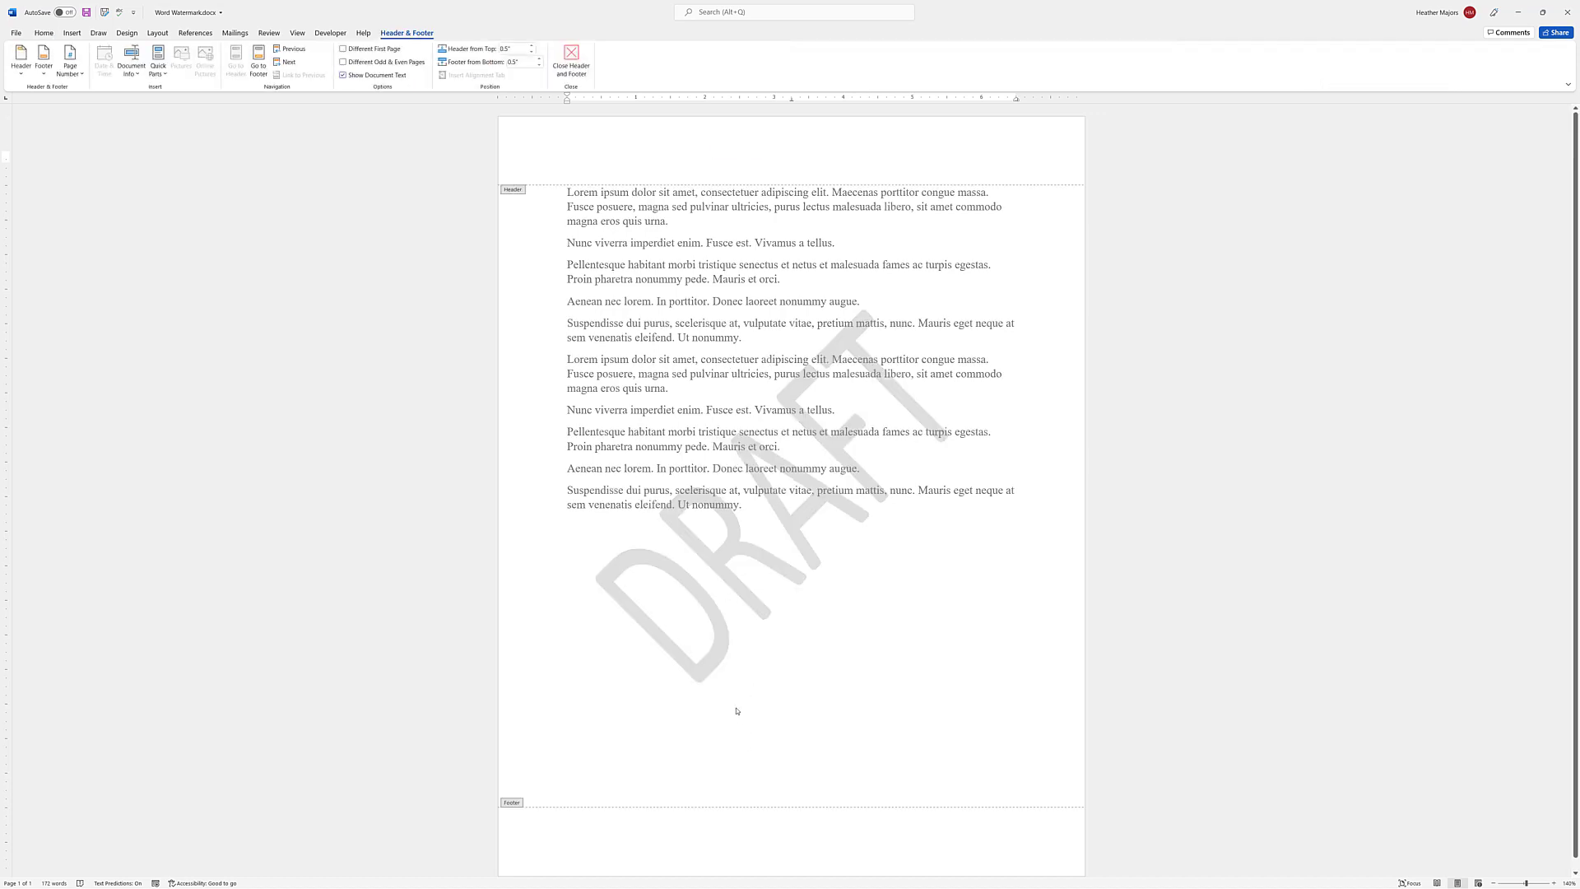
click(710, 655)
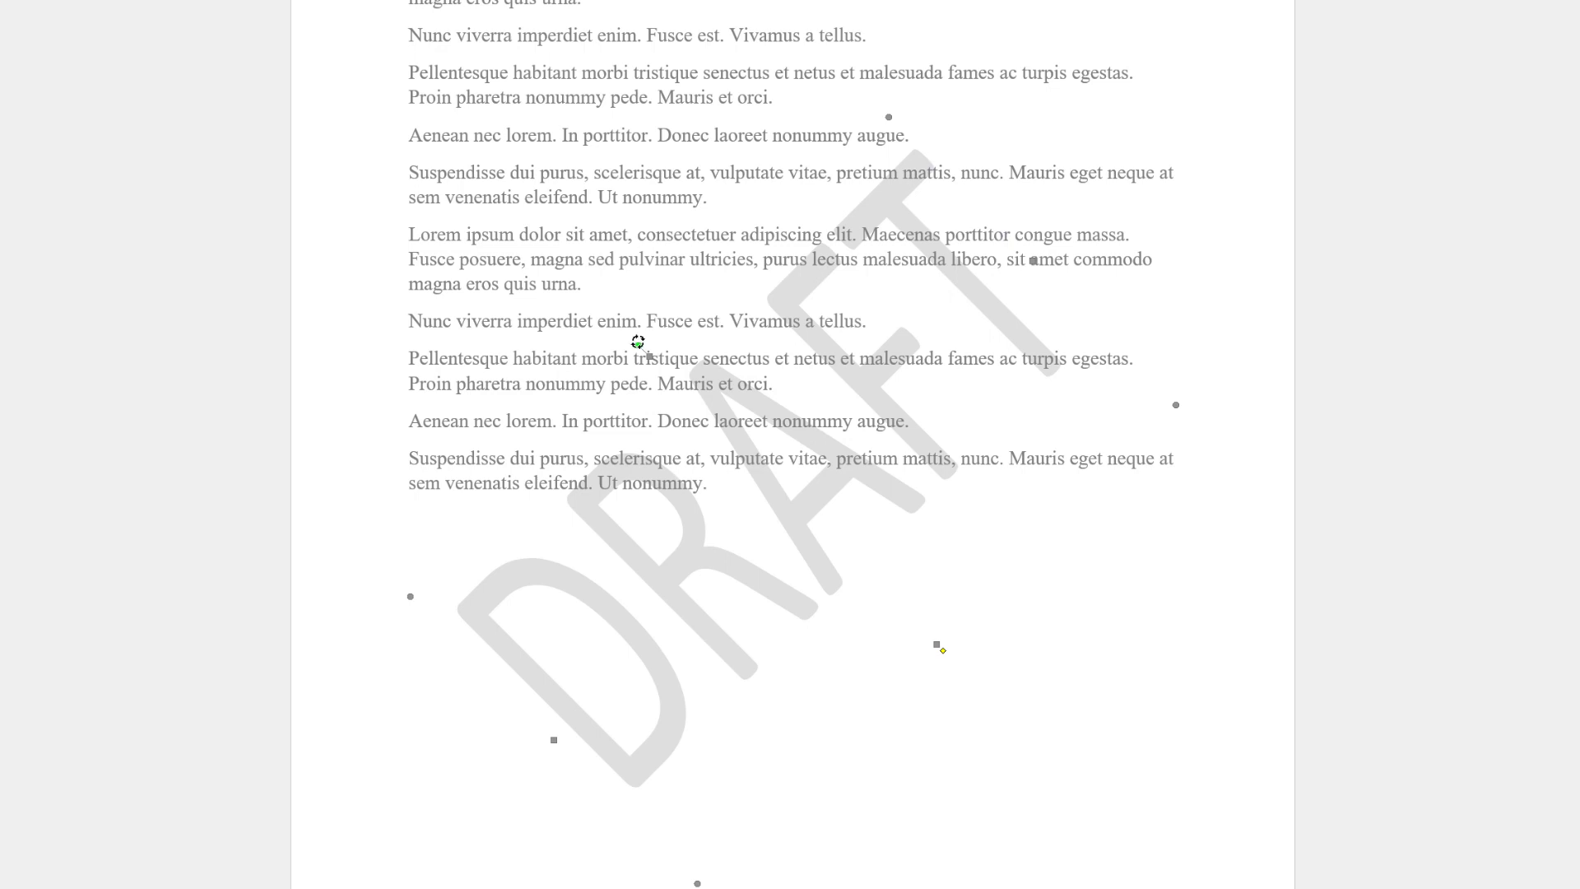
drag(638, 346, 802, 584)
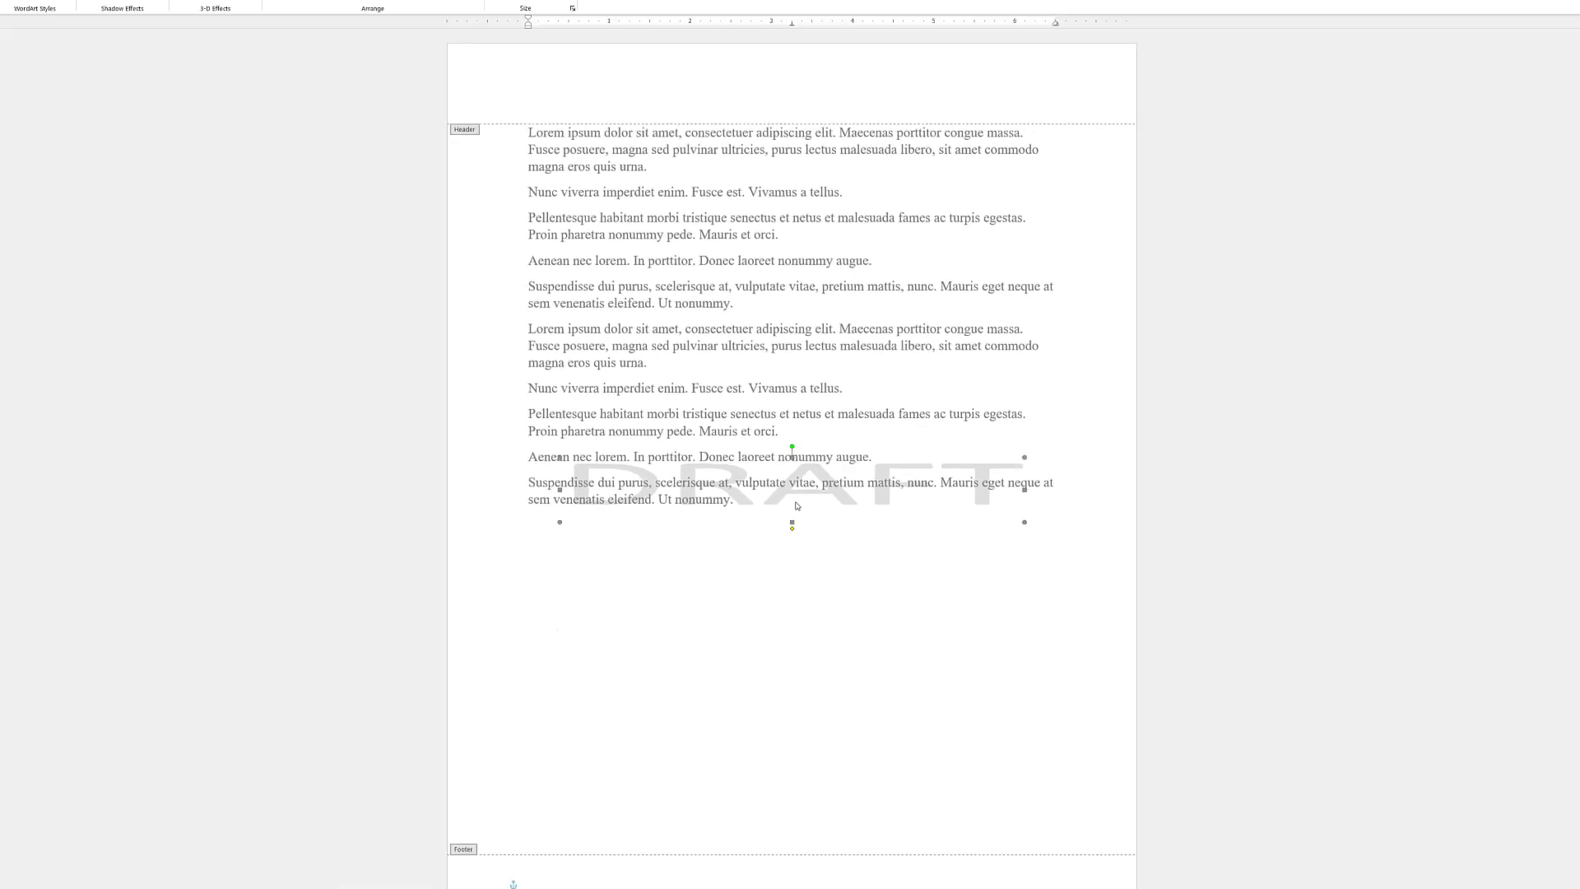
key(Escape)
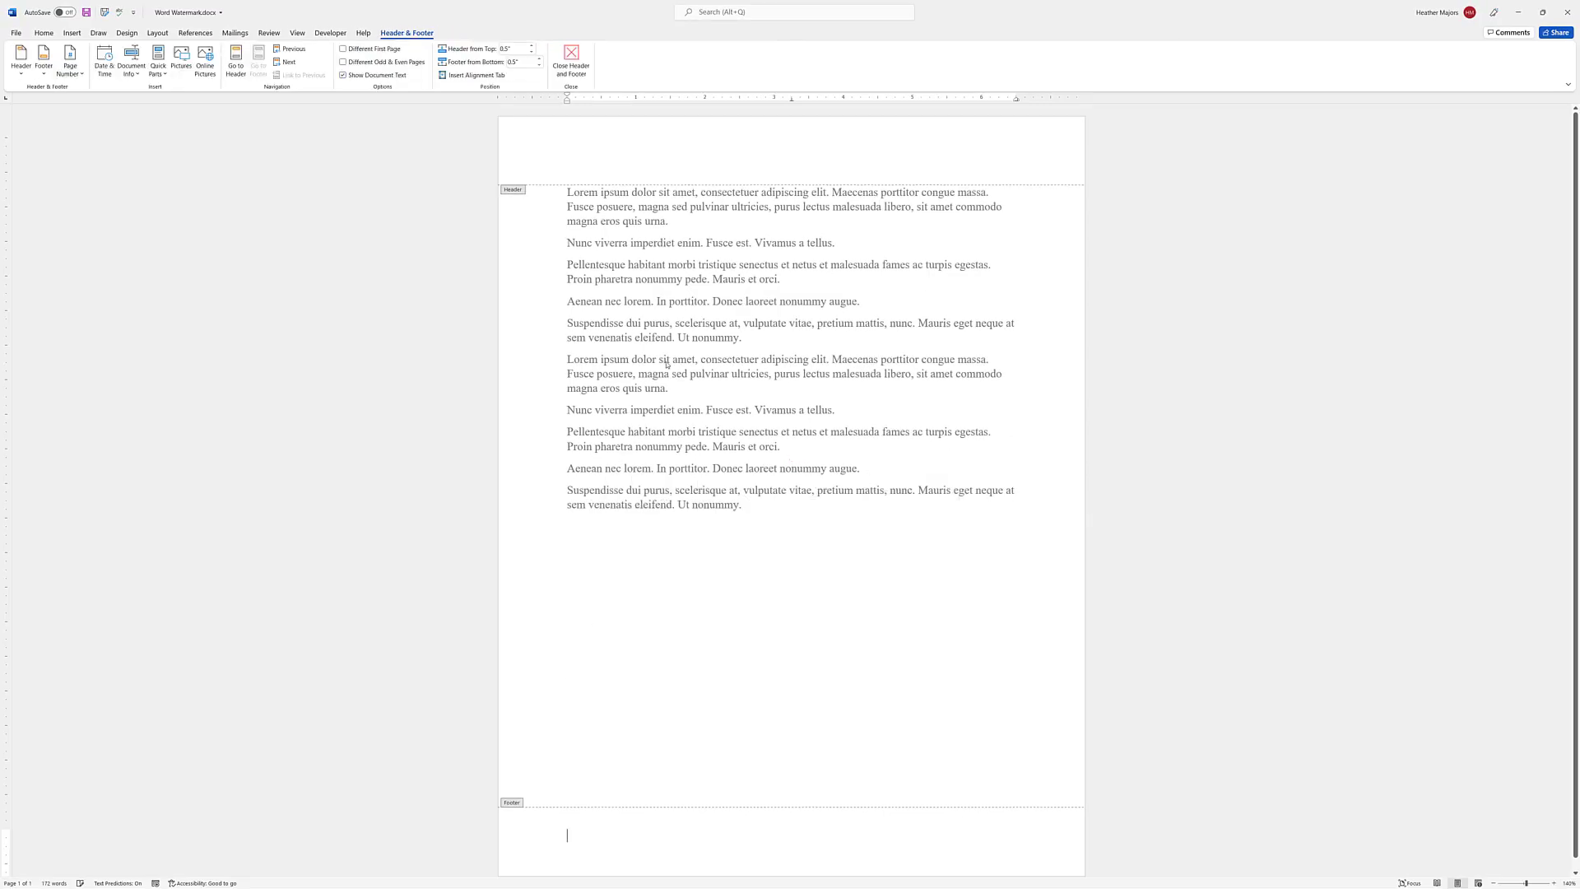
Paste the DRAFT watermark into the page header and shrink it to a small label
click(648, 158)
key(ctrl+v)
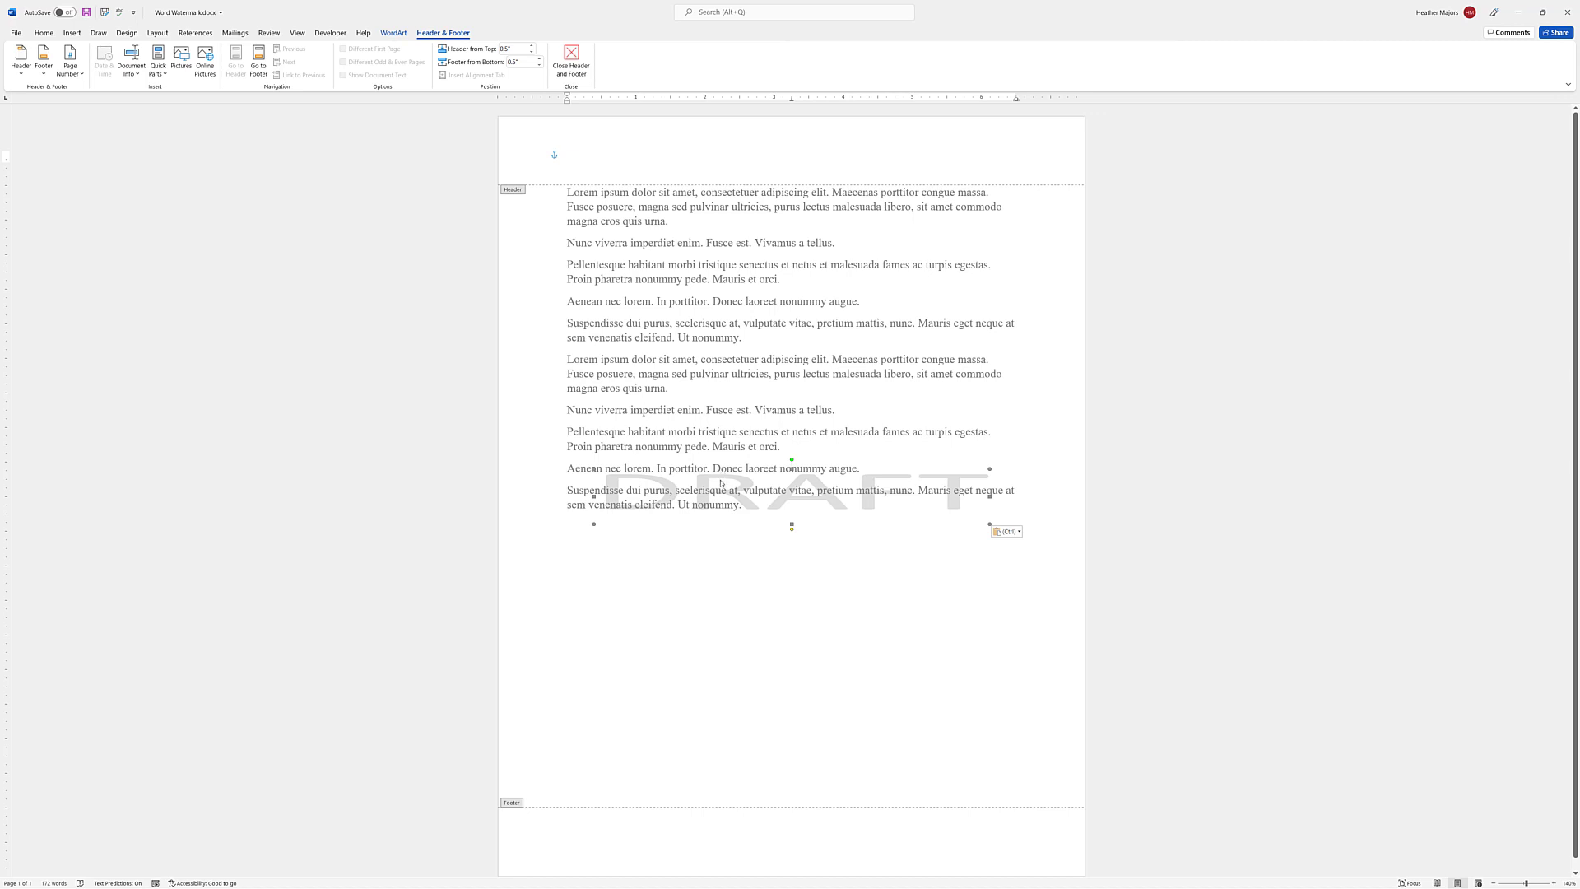
drag(722, 479, 723, 132)
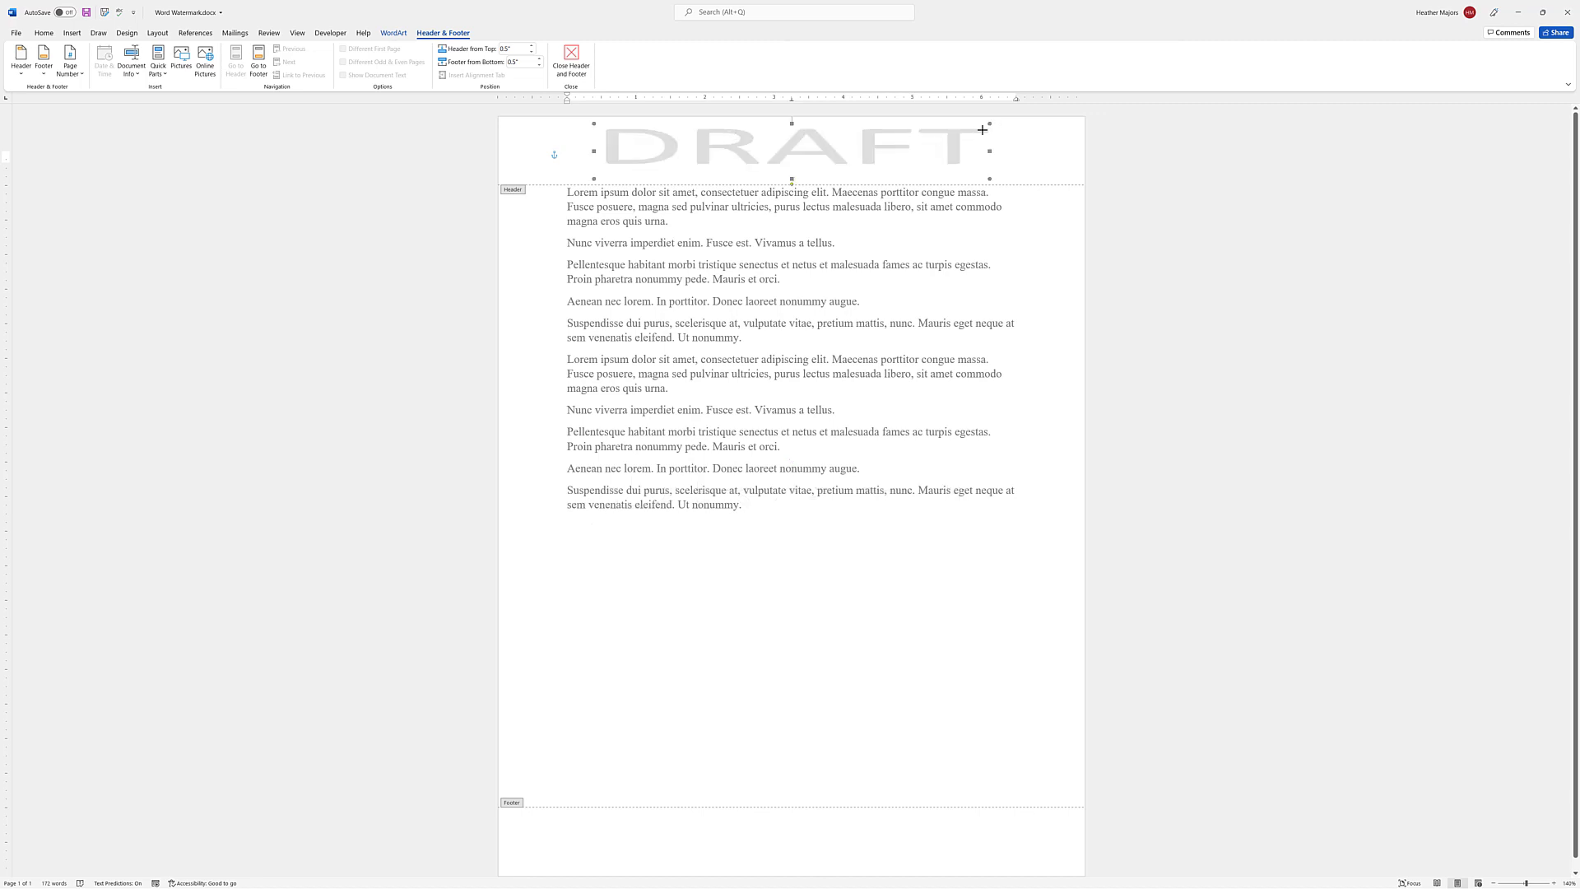
drag(989, 125, 857, 155)
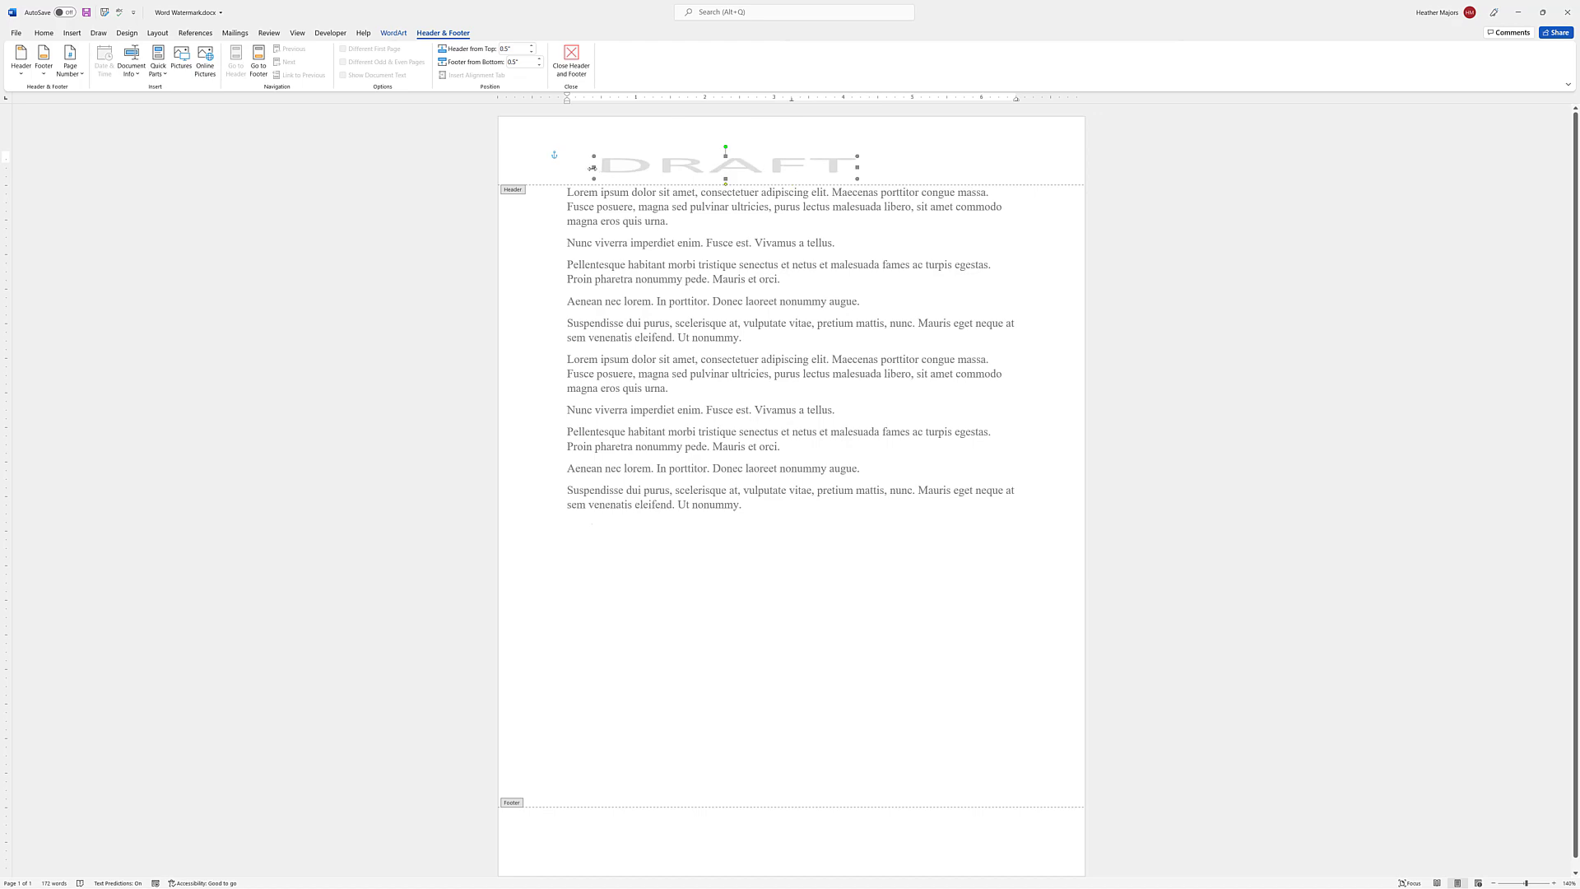
drag(593, 167, 706, 167)
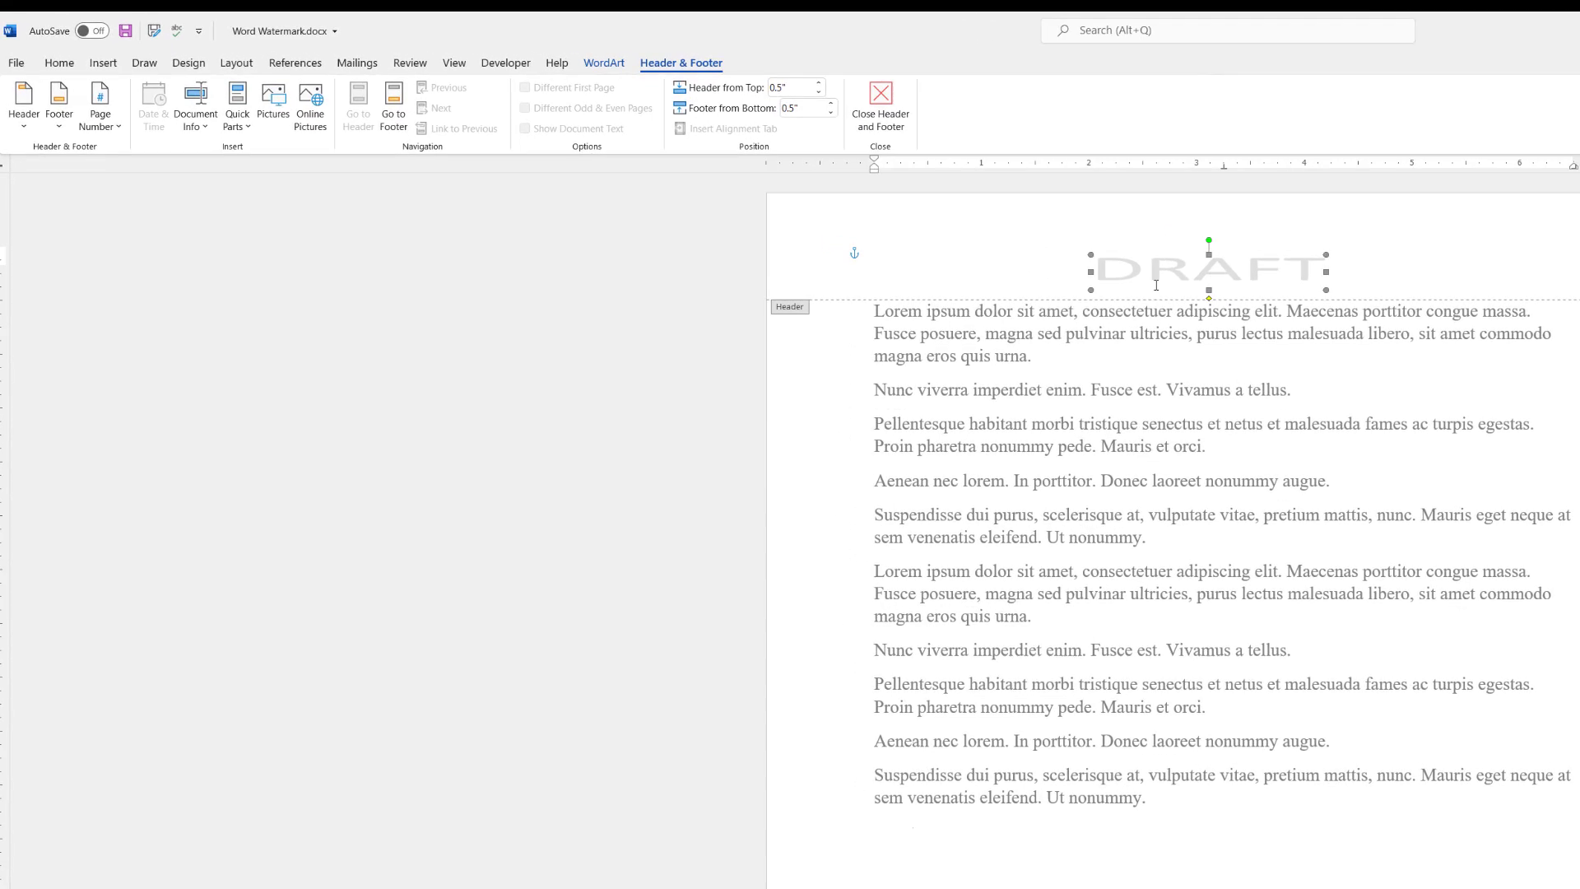
click(603, 63)
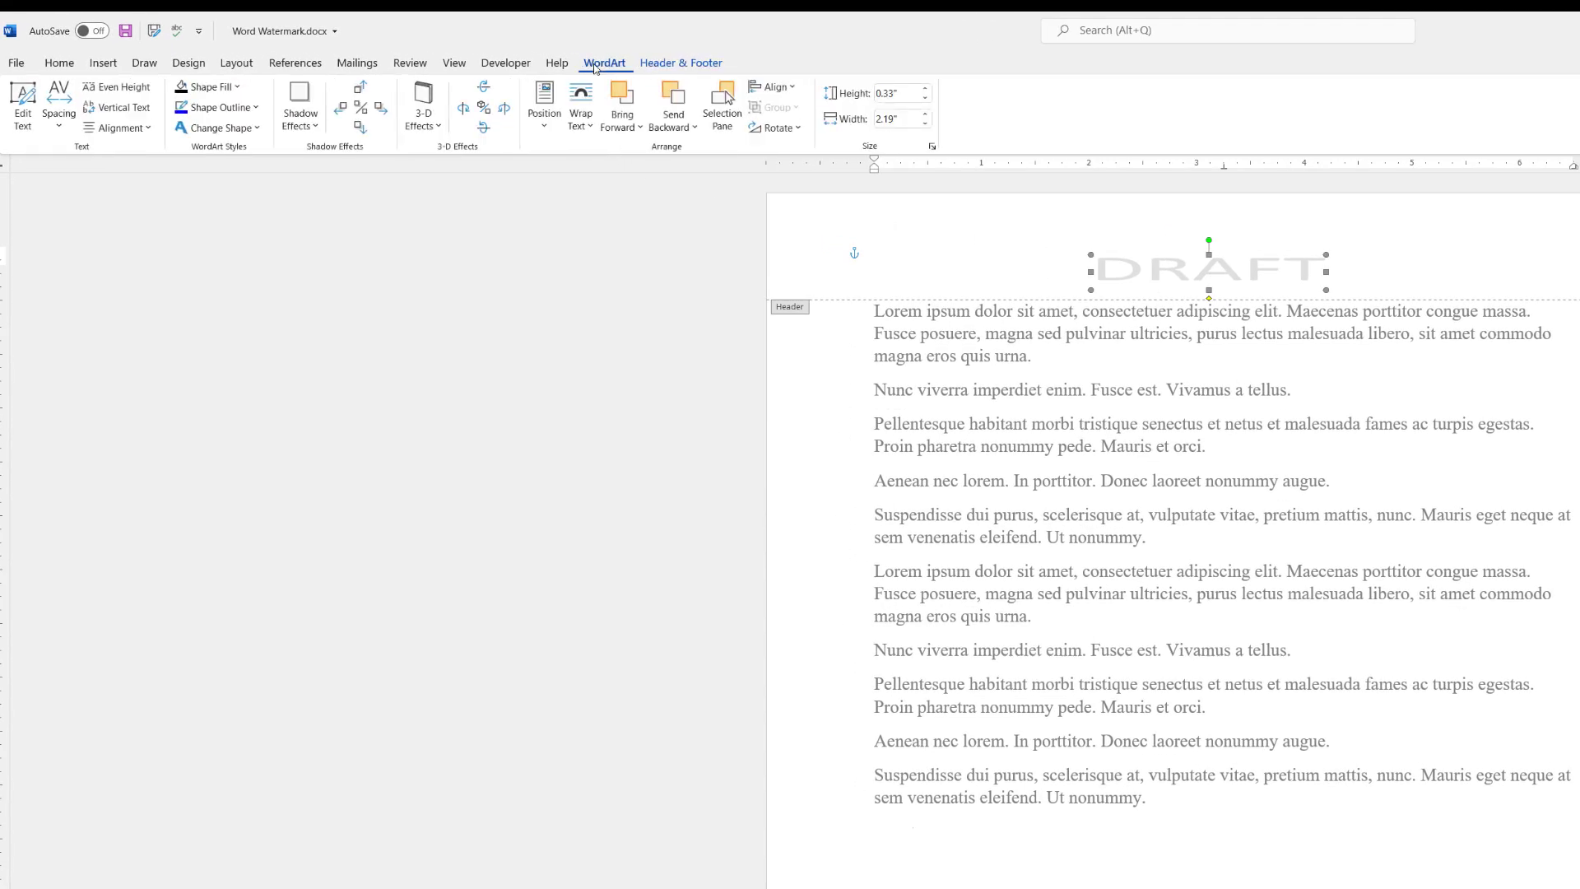
click(236, 94)
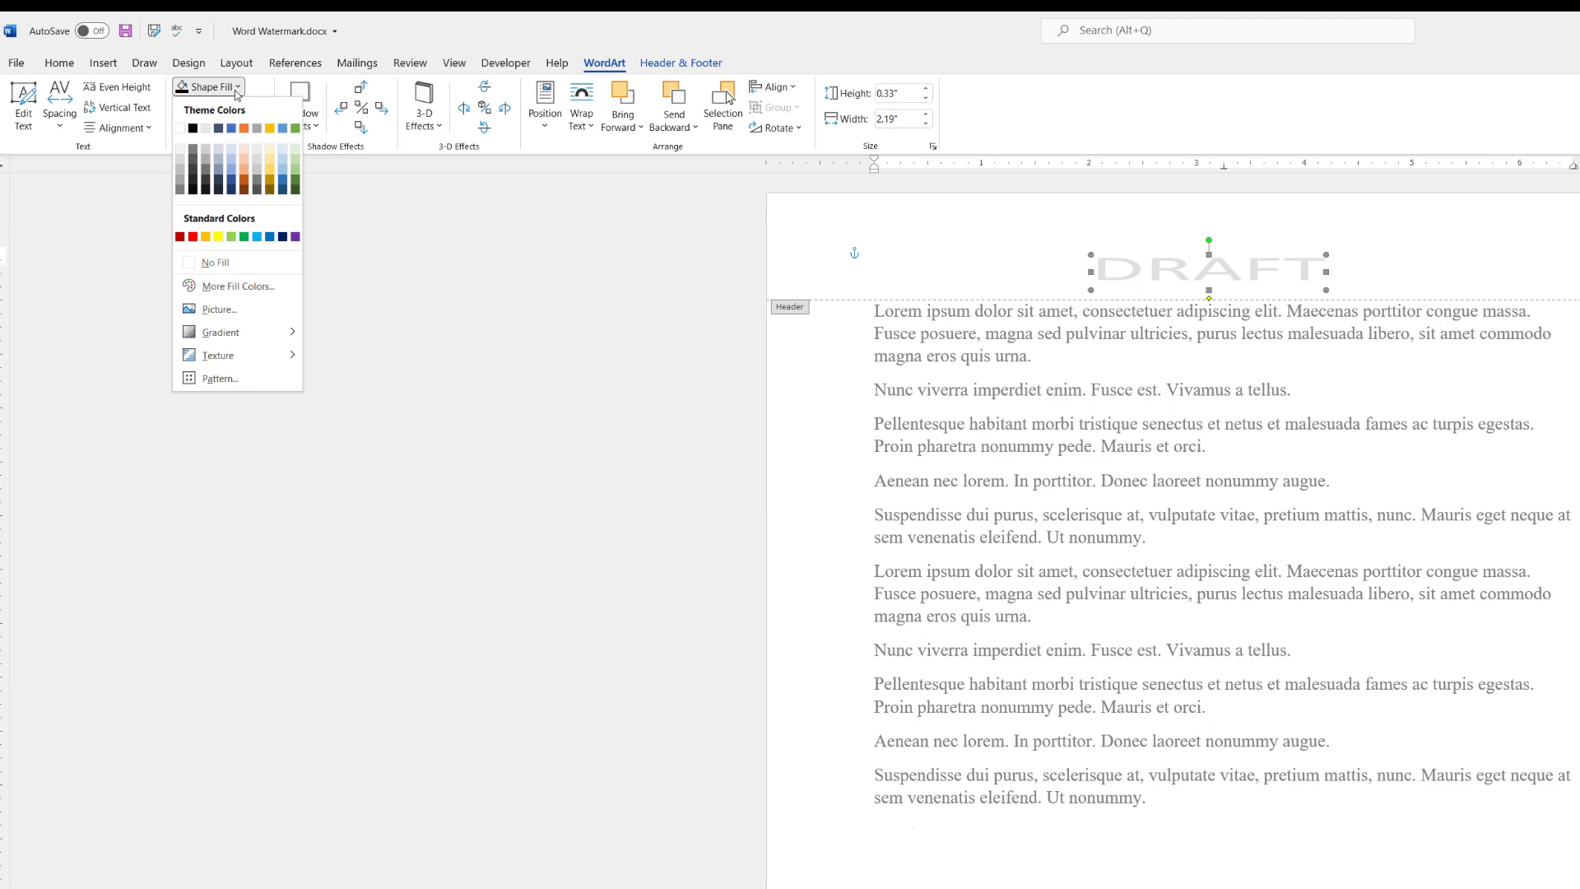
click(247, 183)
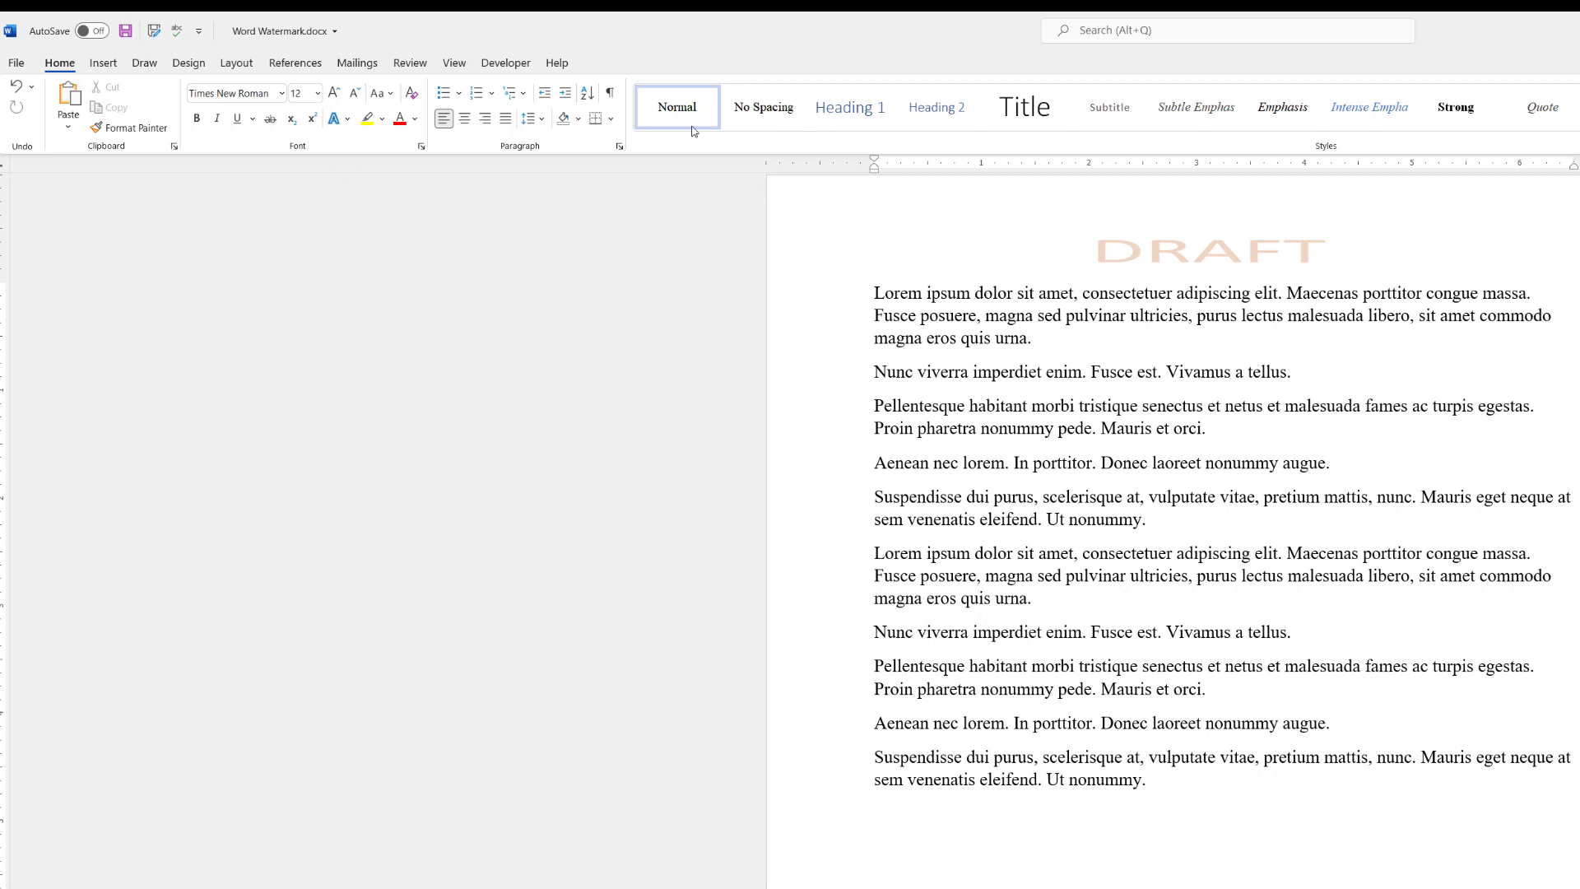
Change the custom text watermark from DRAFT to 'Secret' and apply it
click(190, 66)
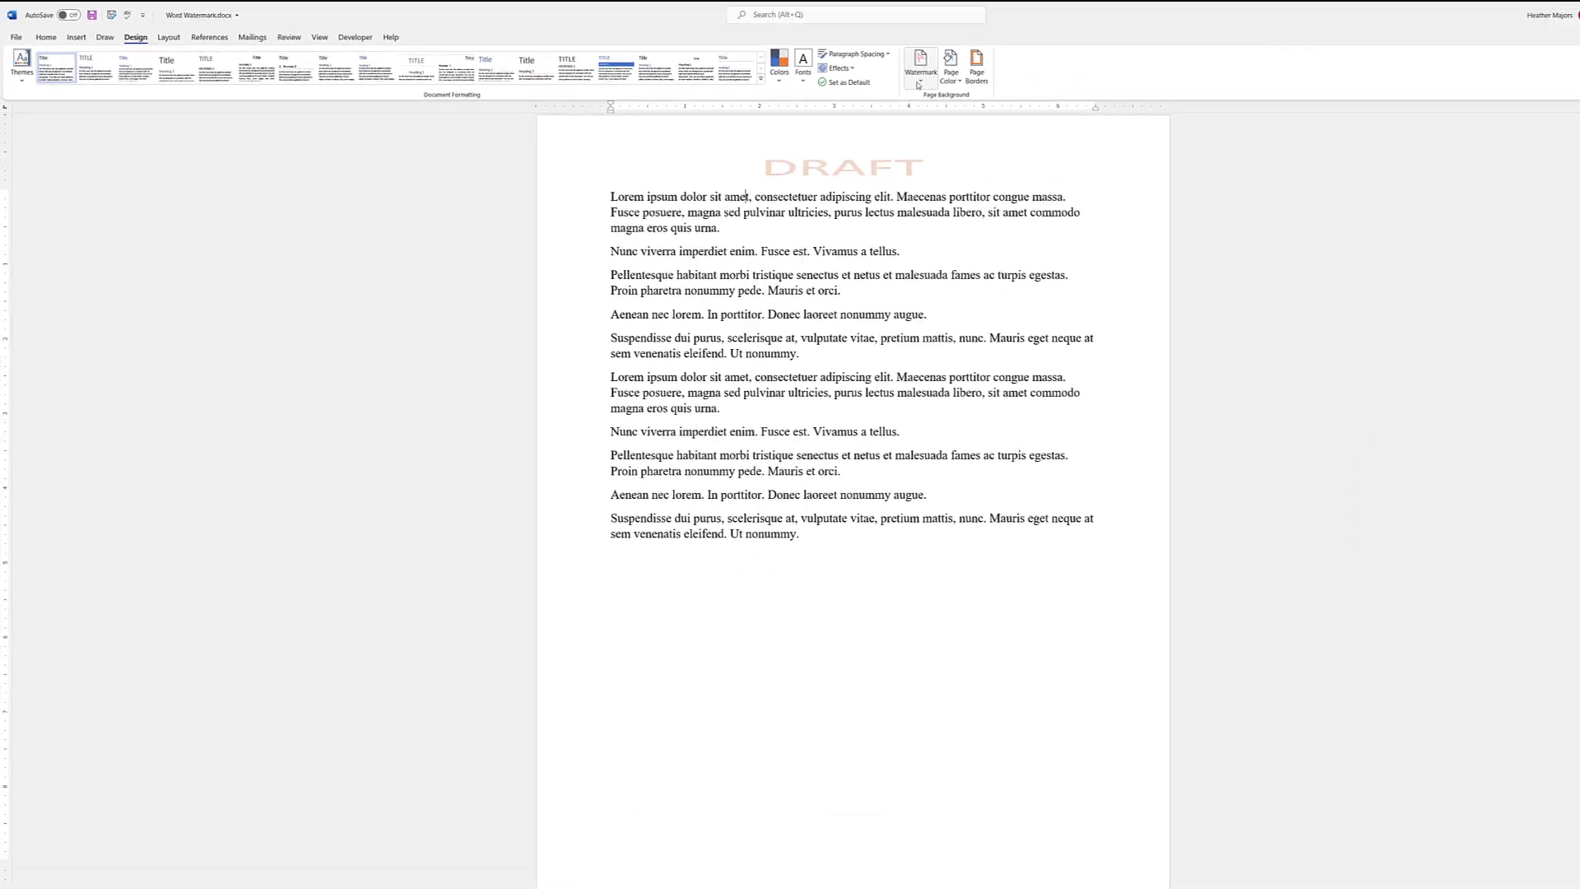
click(1320, 122)
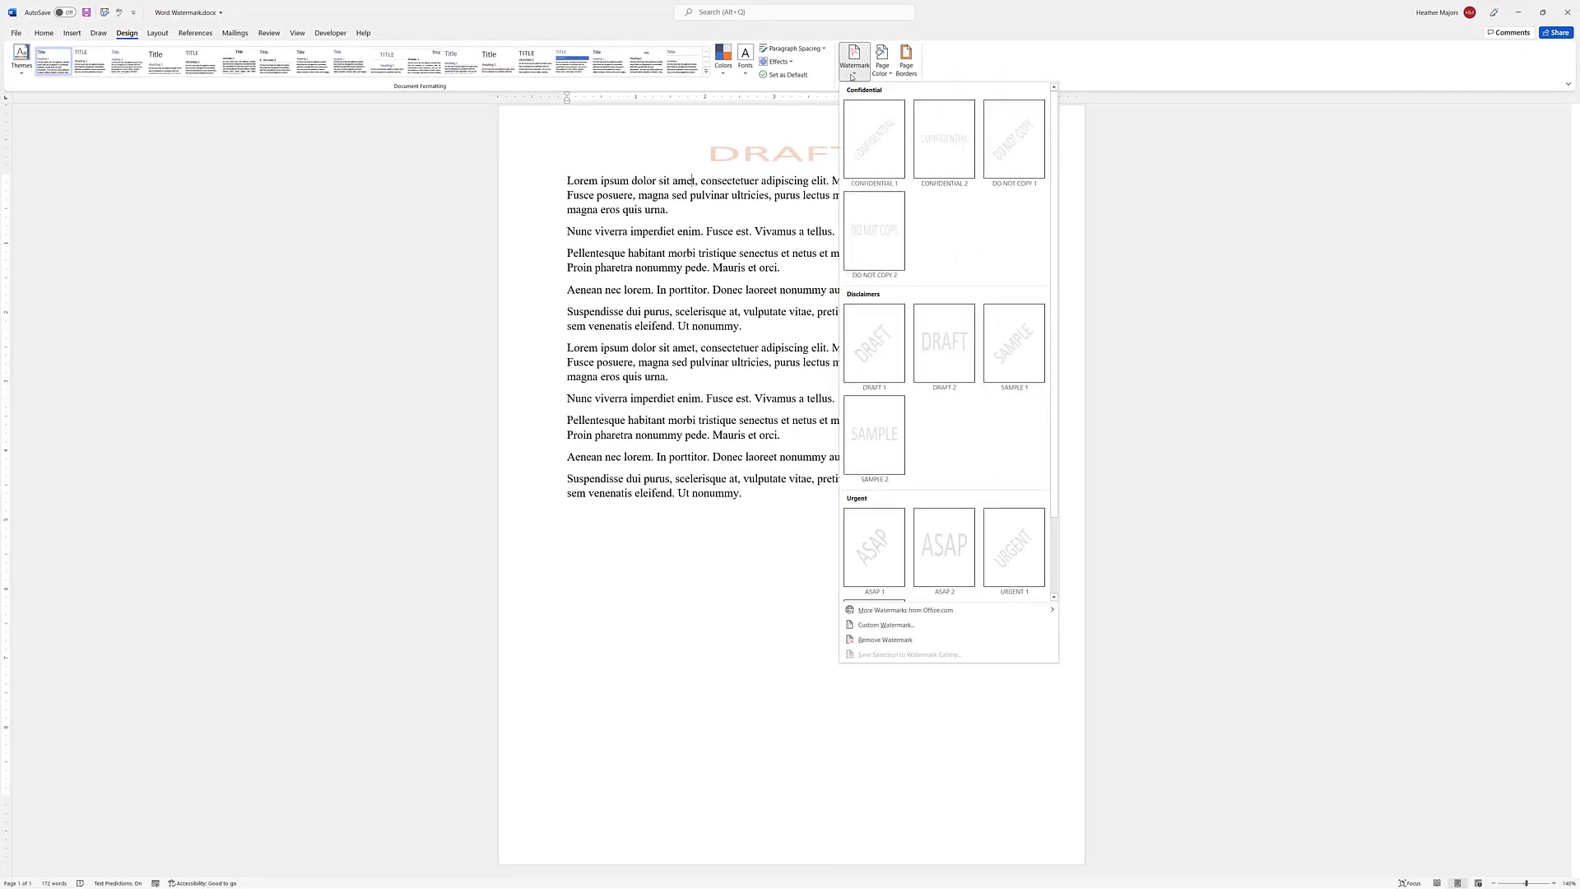
scroll(987, 510, down, 5)
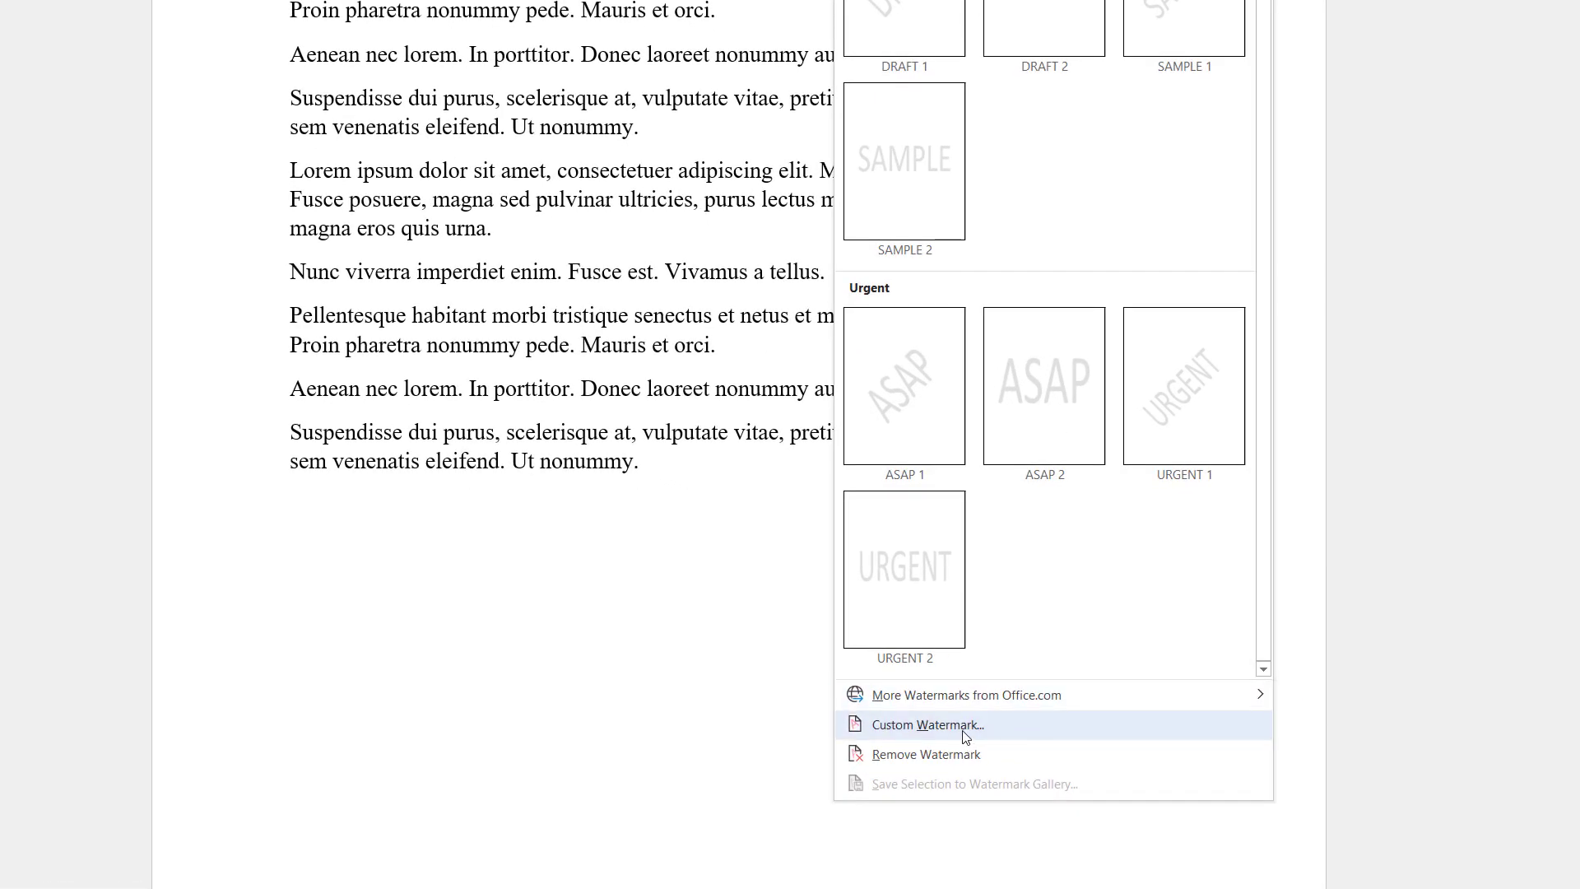
click(966, 736)
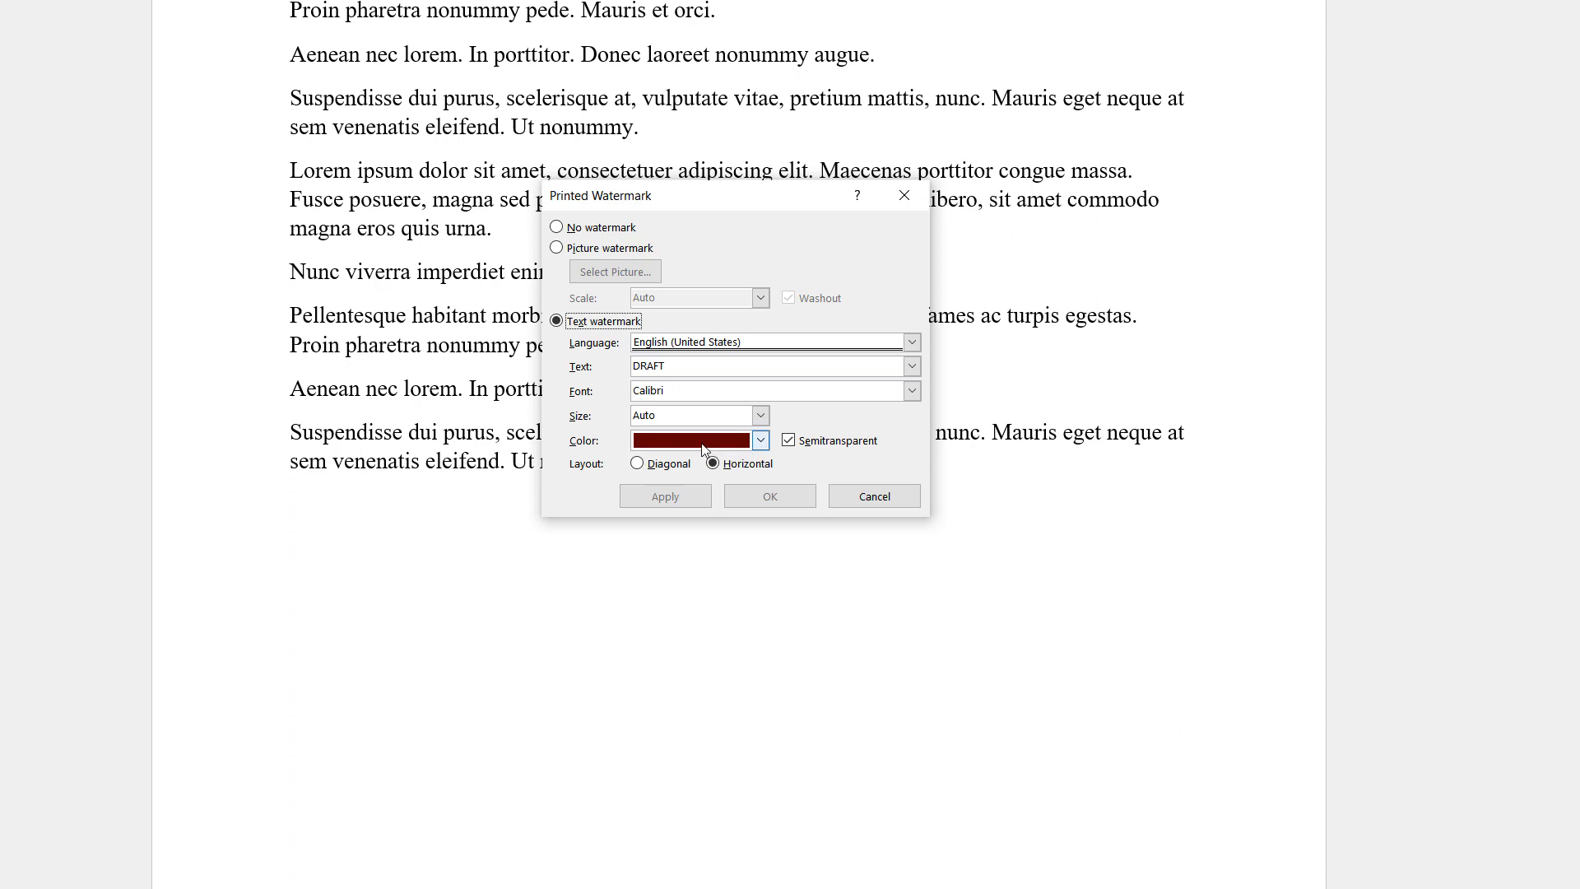
double_click(675, 364)
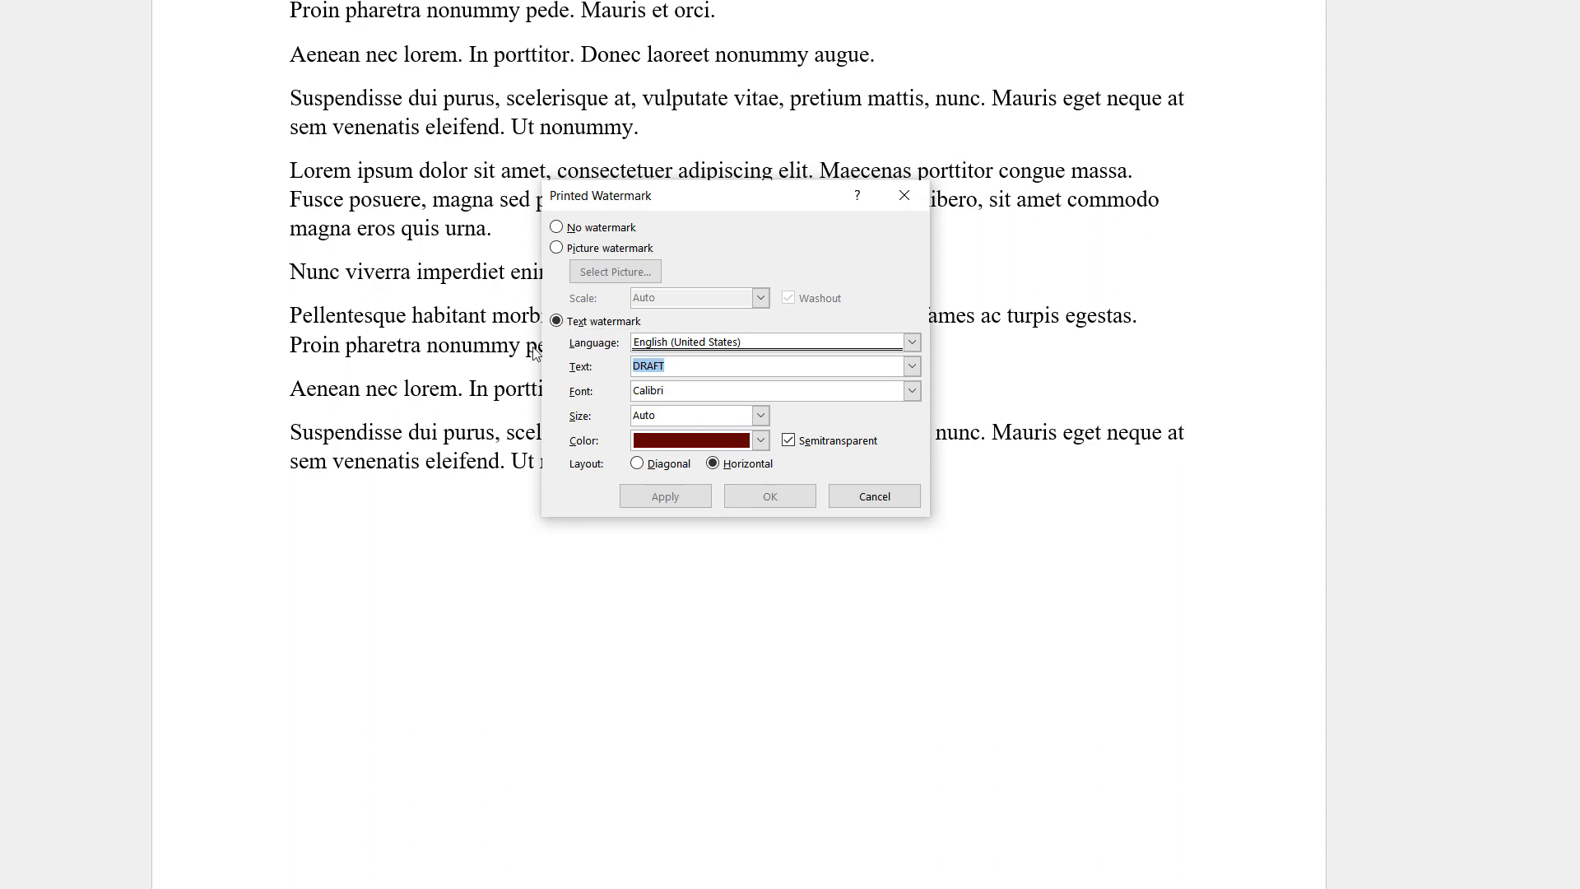
text(Secret)
click(684, 501)
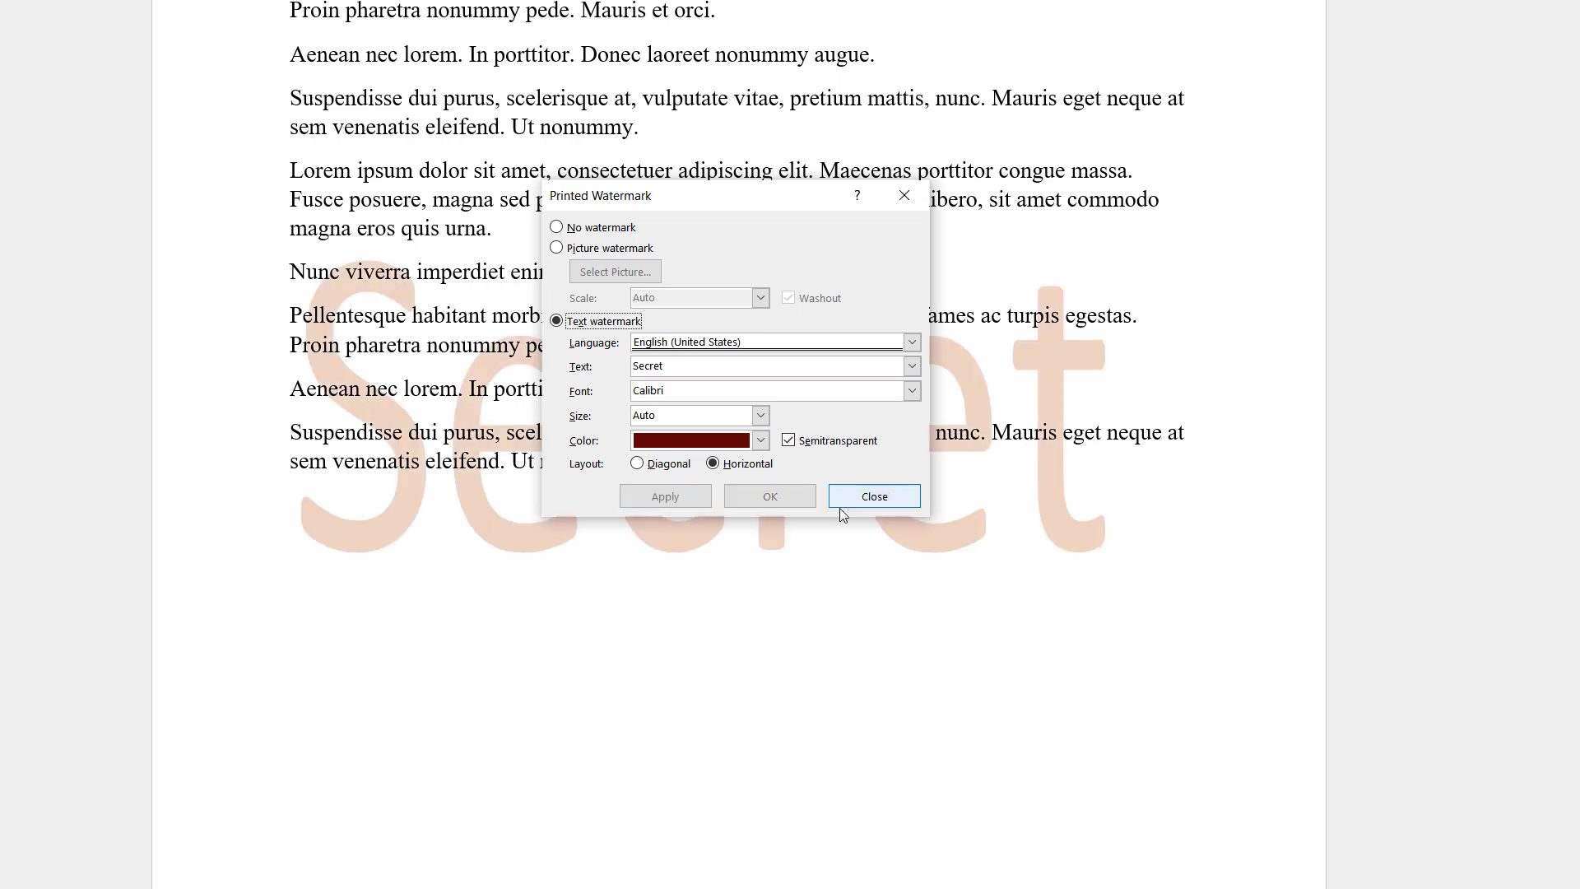
click(863, 497)
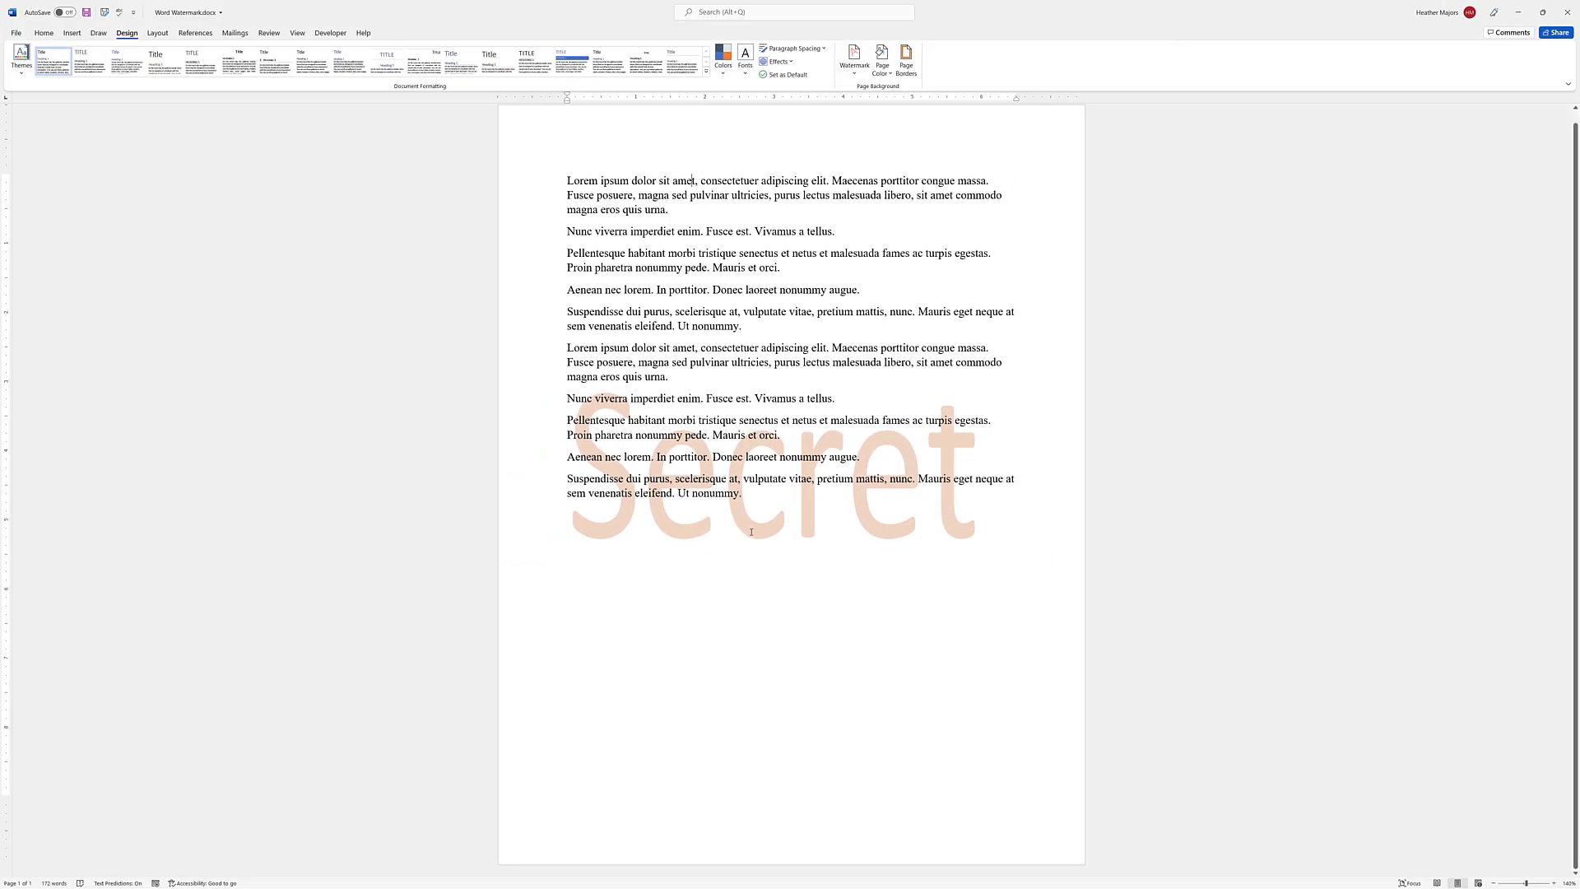
Remove the Secret watermark and reopen the Watermark gallery
click(853, 75)
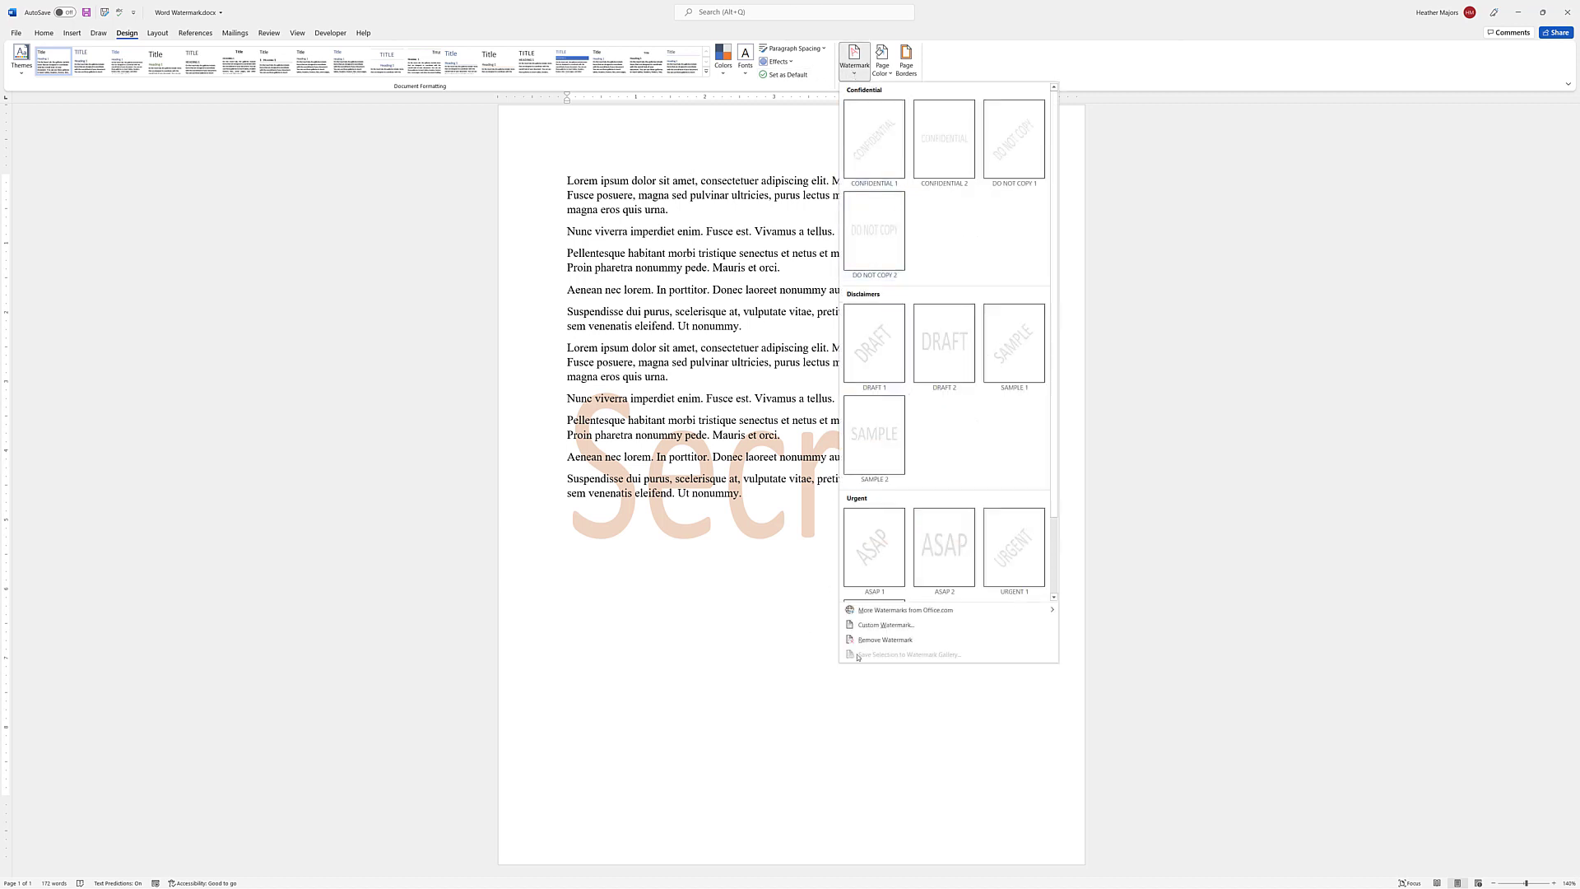
click(870, 640)
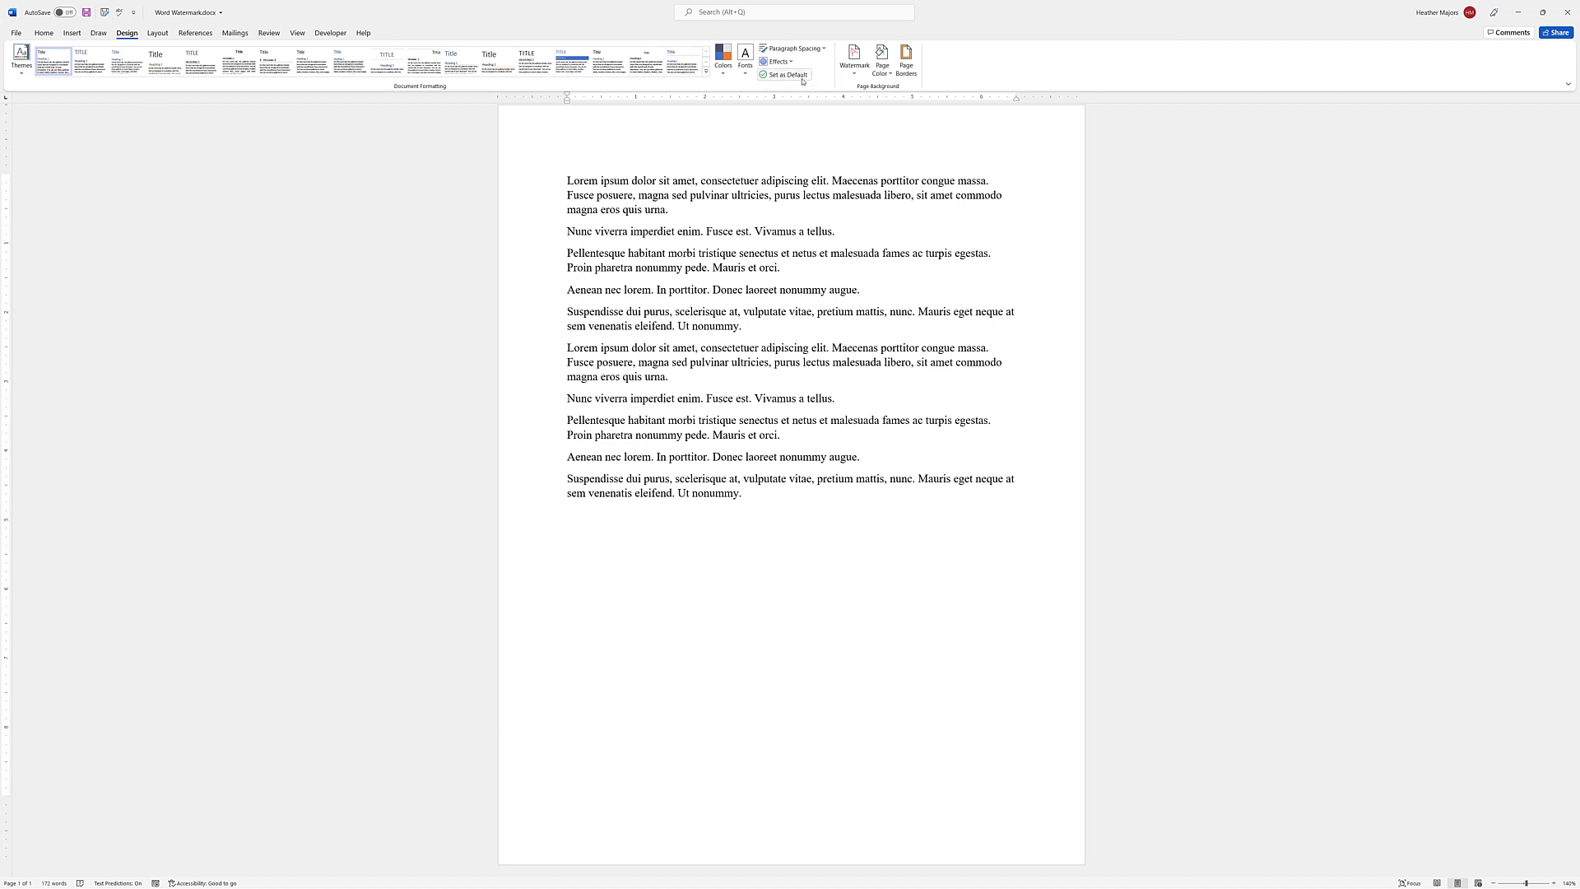
click(858, 63)
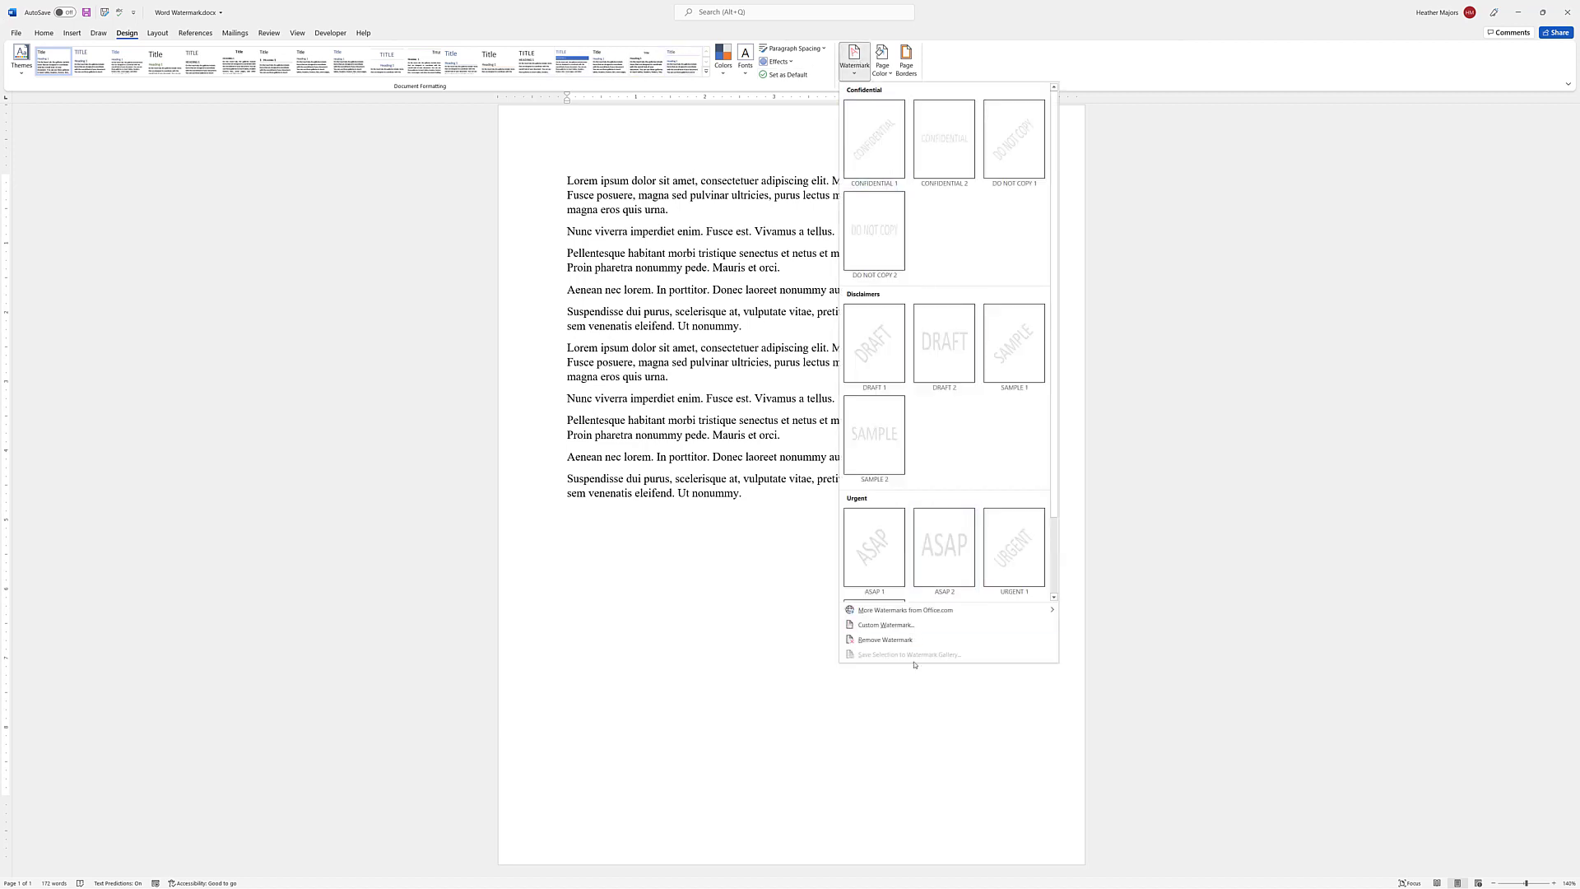
Choose a picture watermark and search Bing images for 'snow'
click(886, 625)
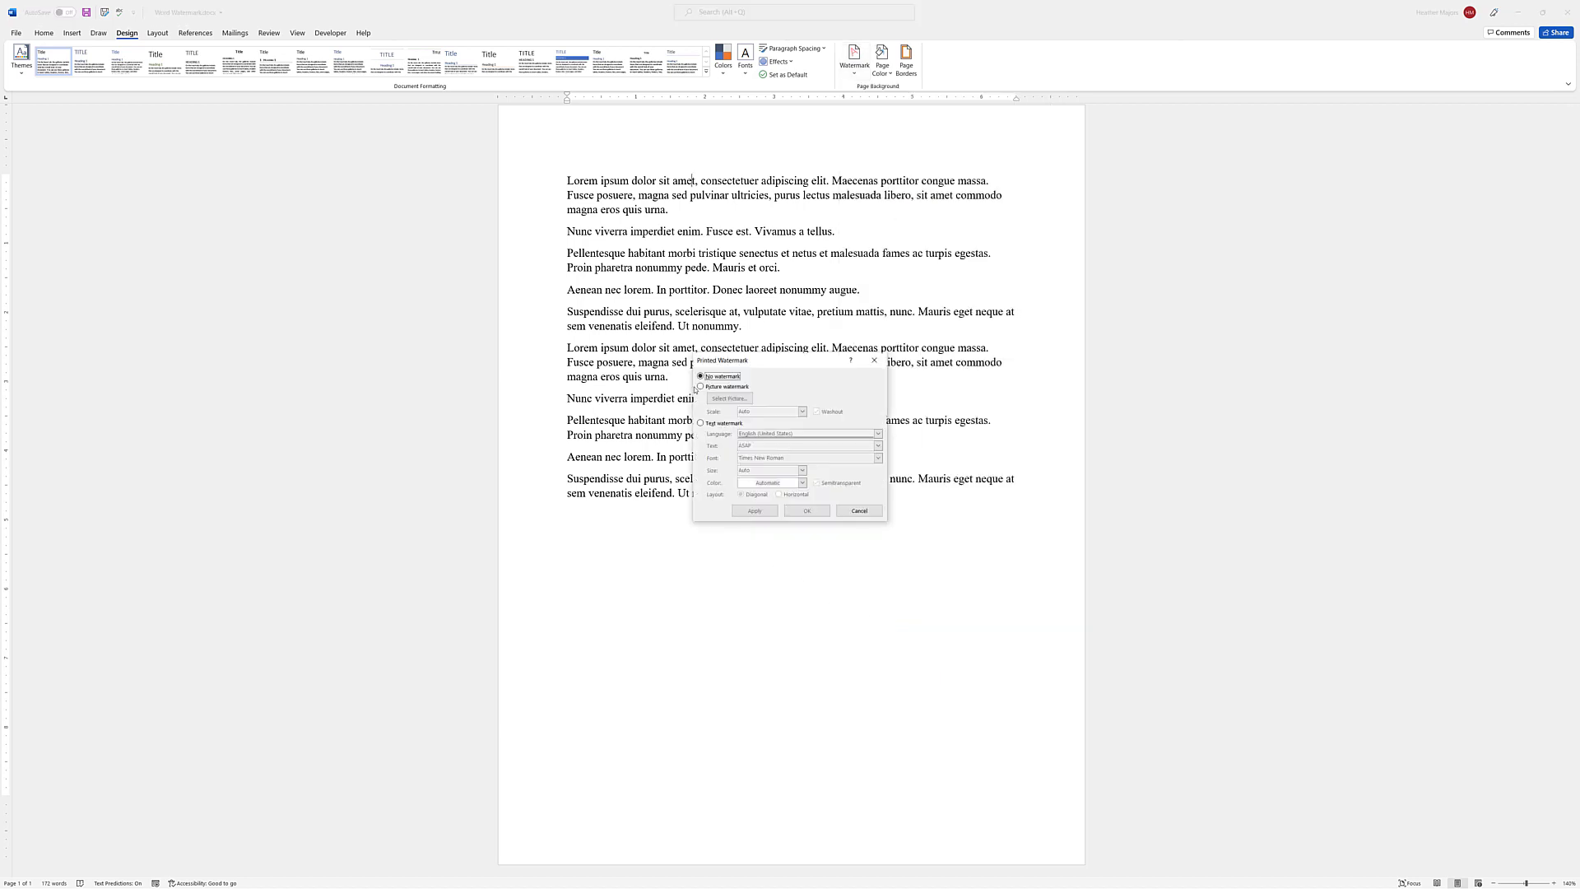
click(700, 387)
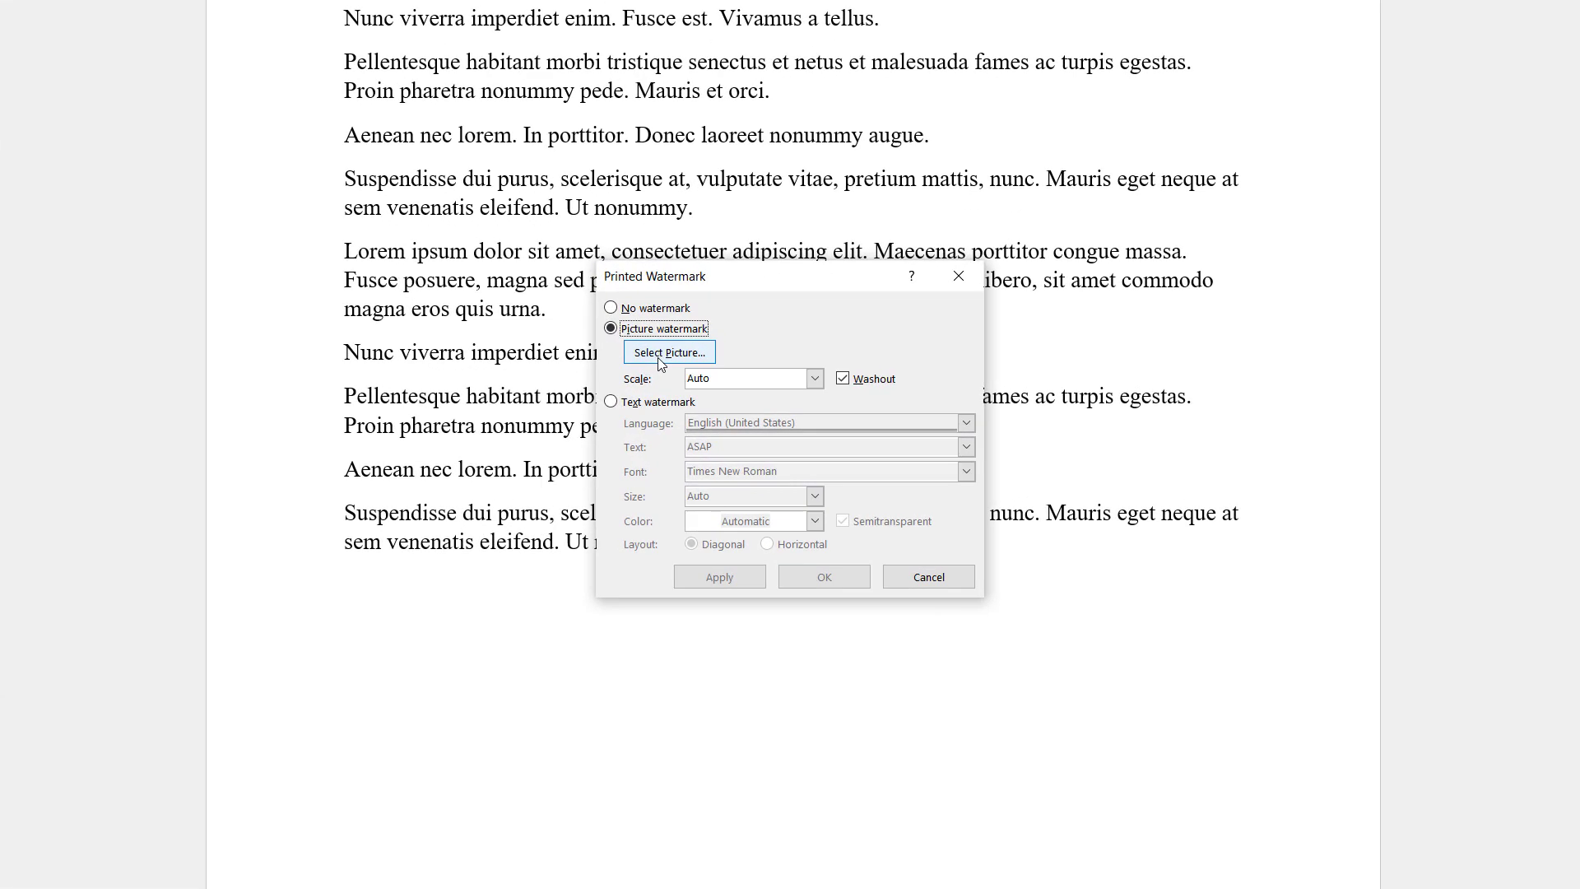
click(661, 359)
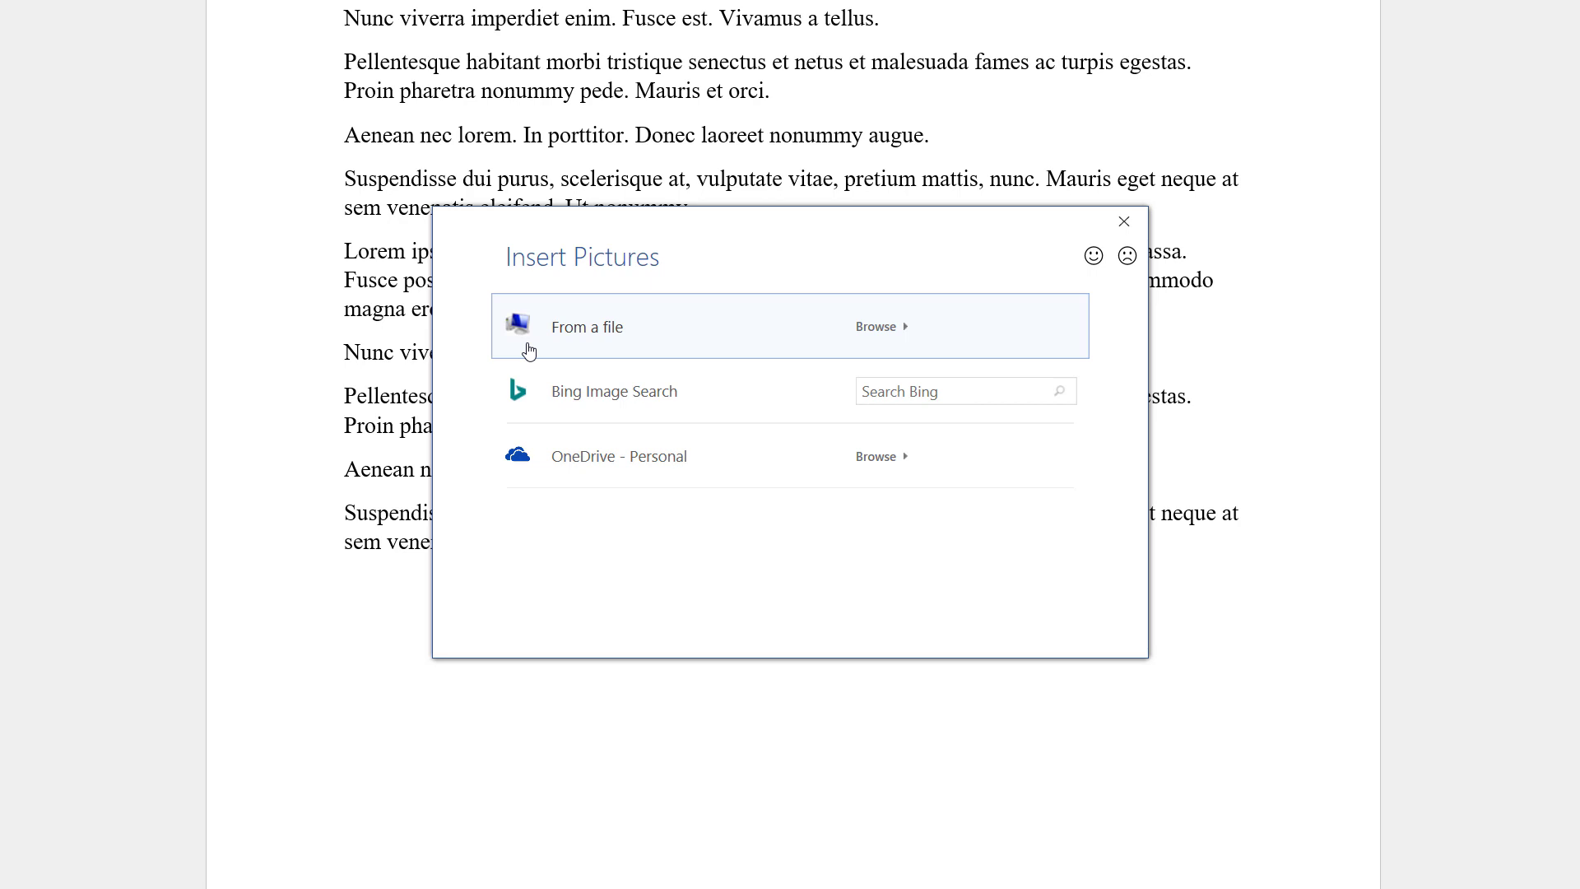
click(932, 403)
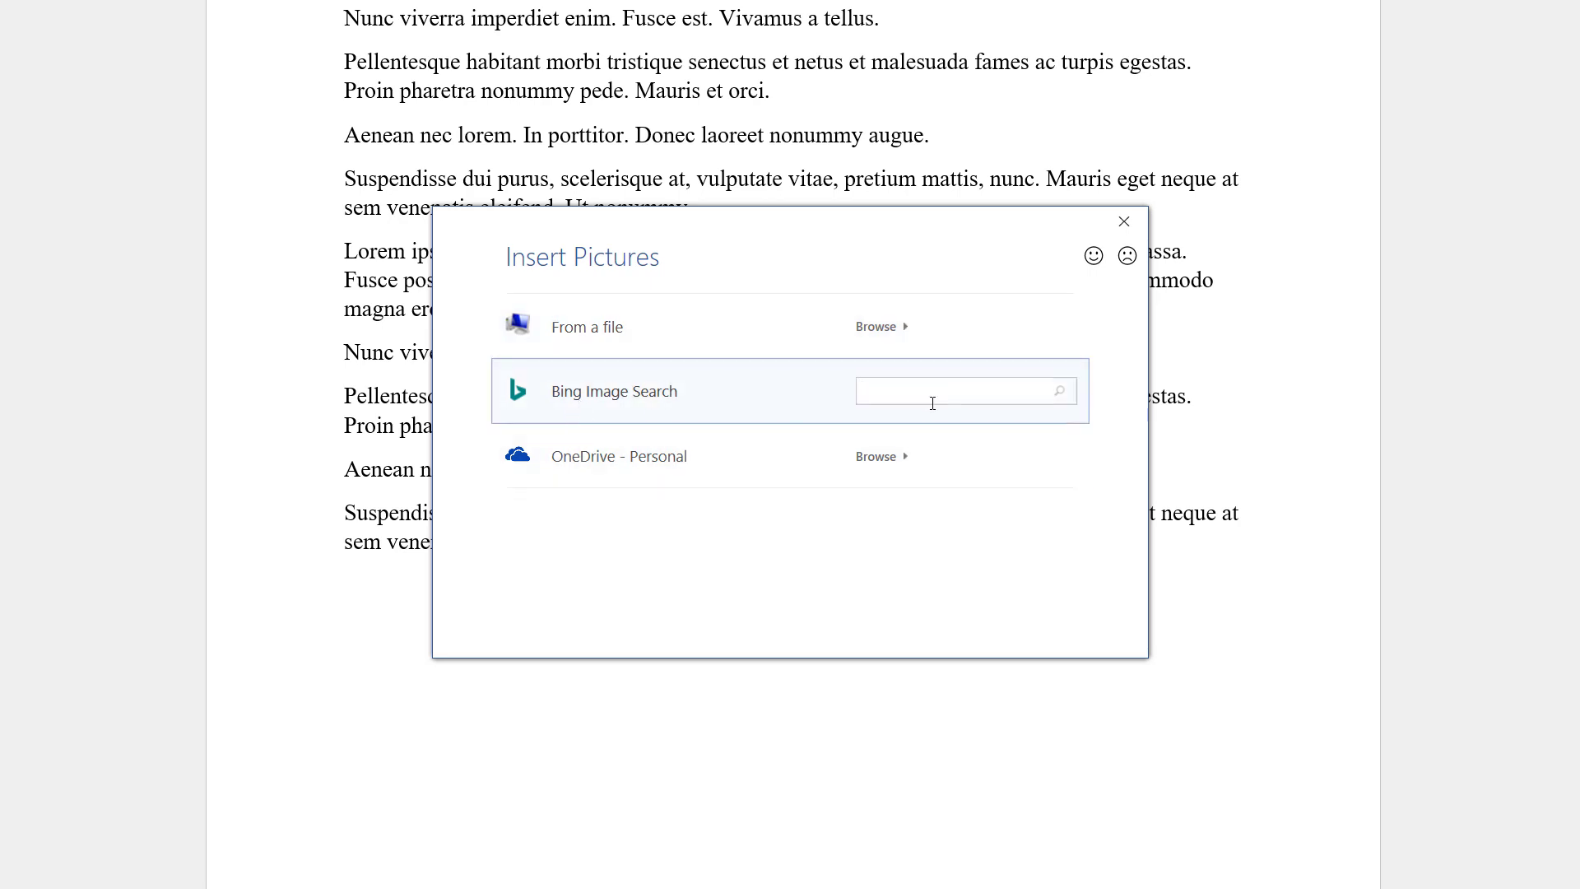
text(snow)
key(Return)
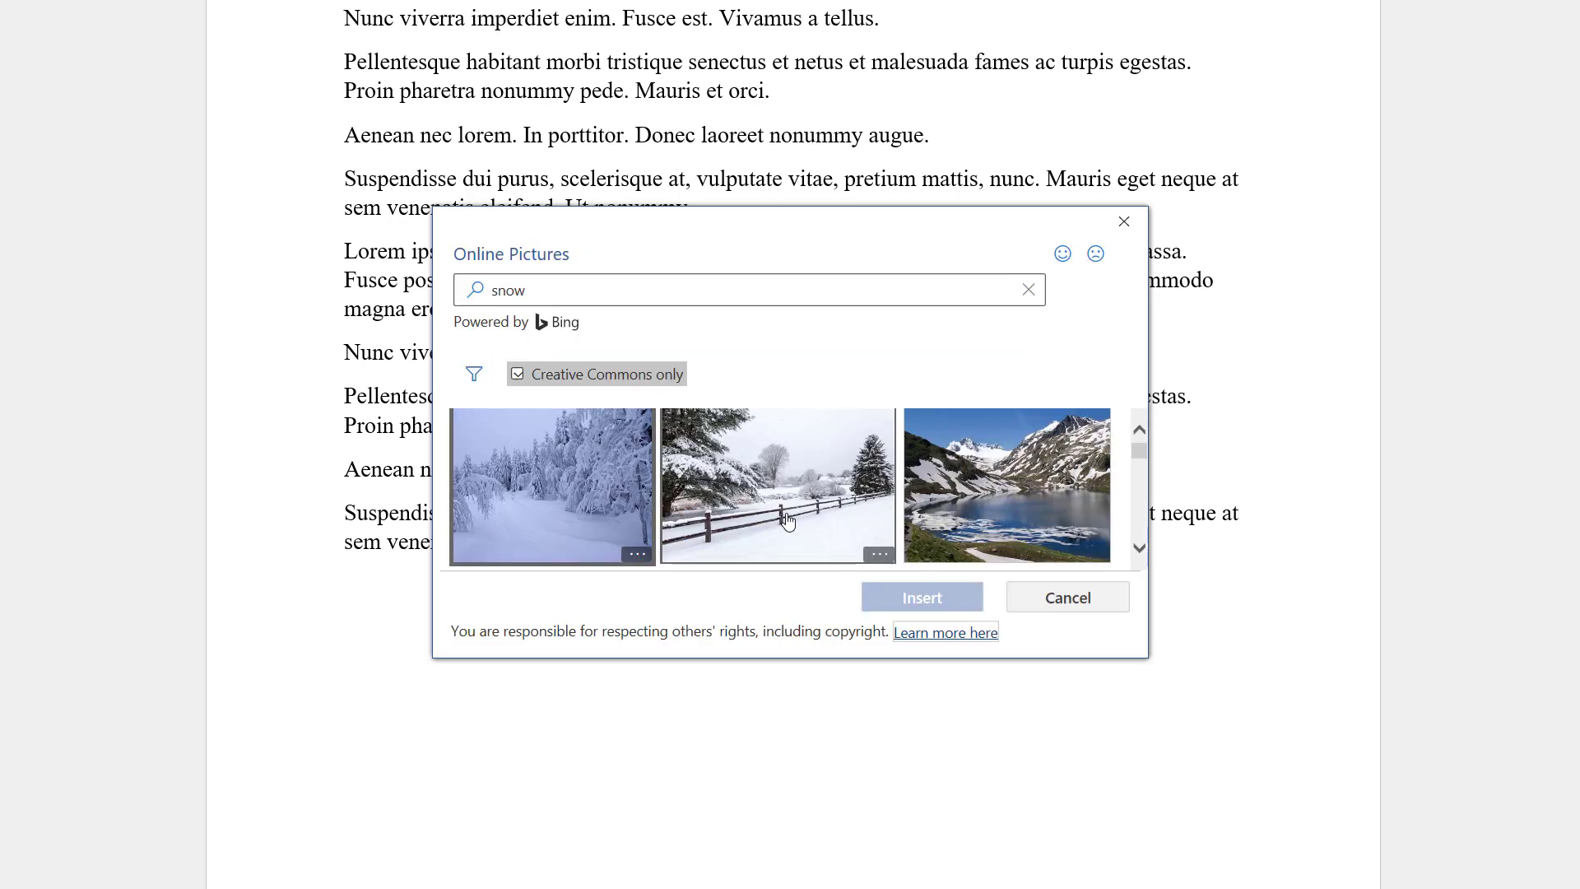
Insert the snowy fence photo as a washed-out picture watermark and apply it
click(788, 526)
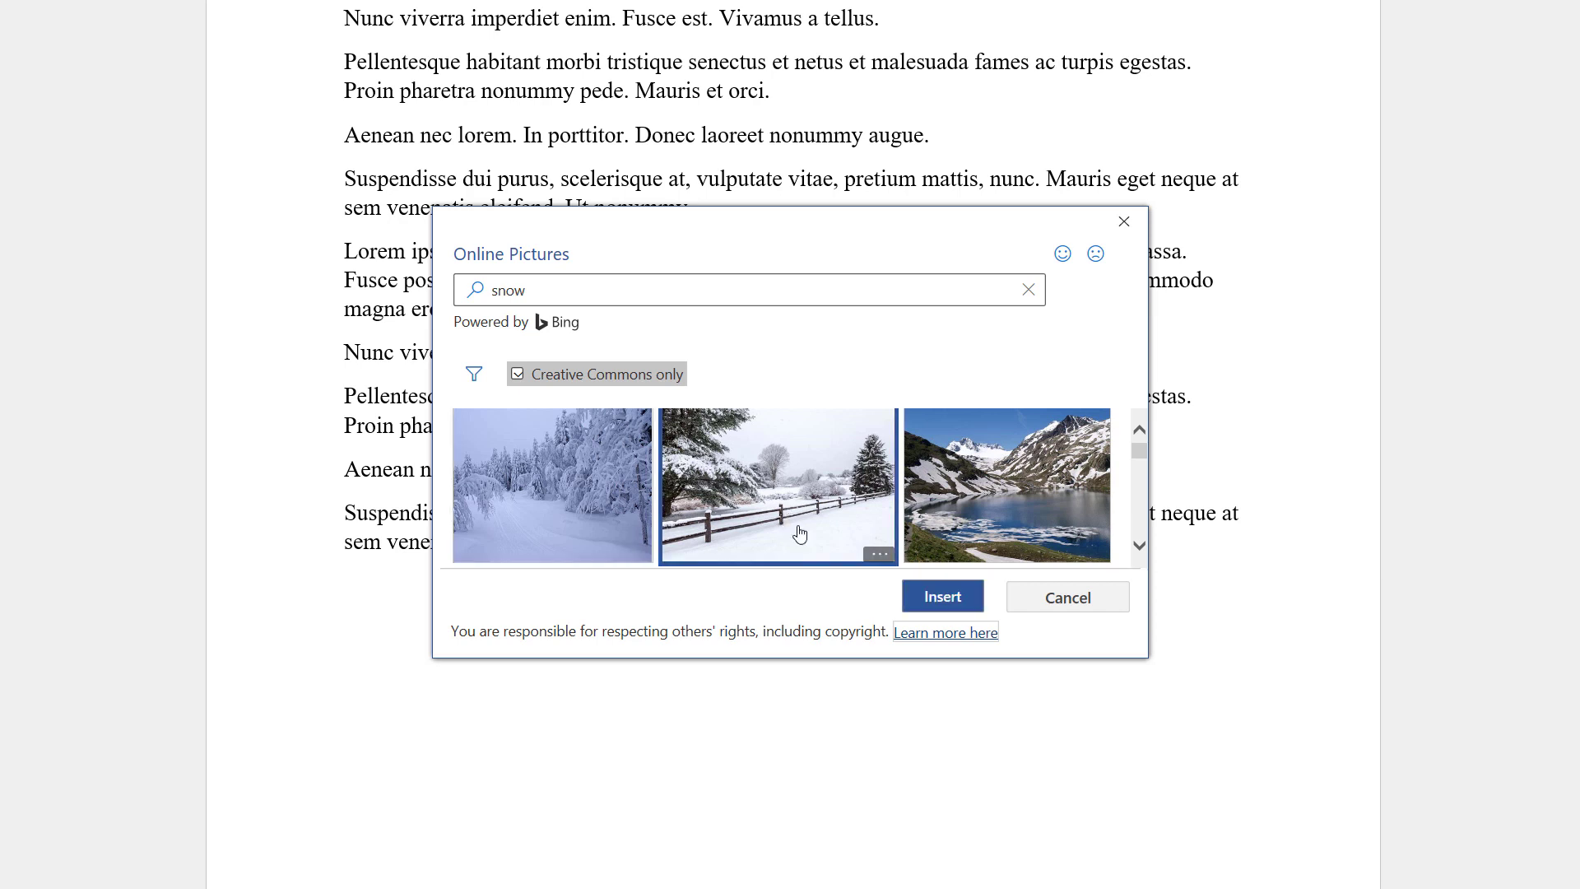
click(943, 600)
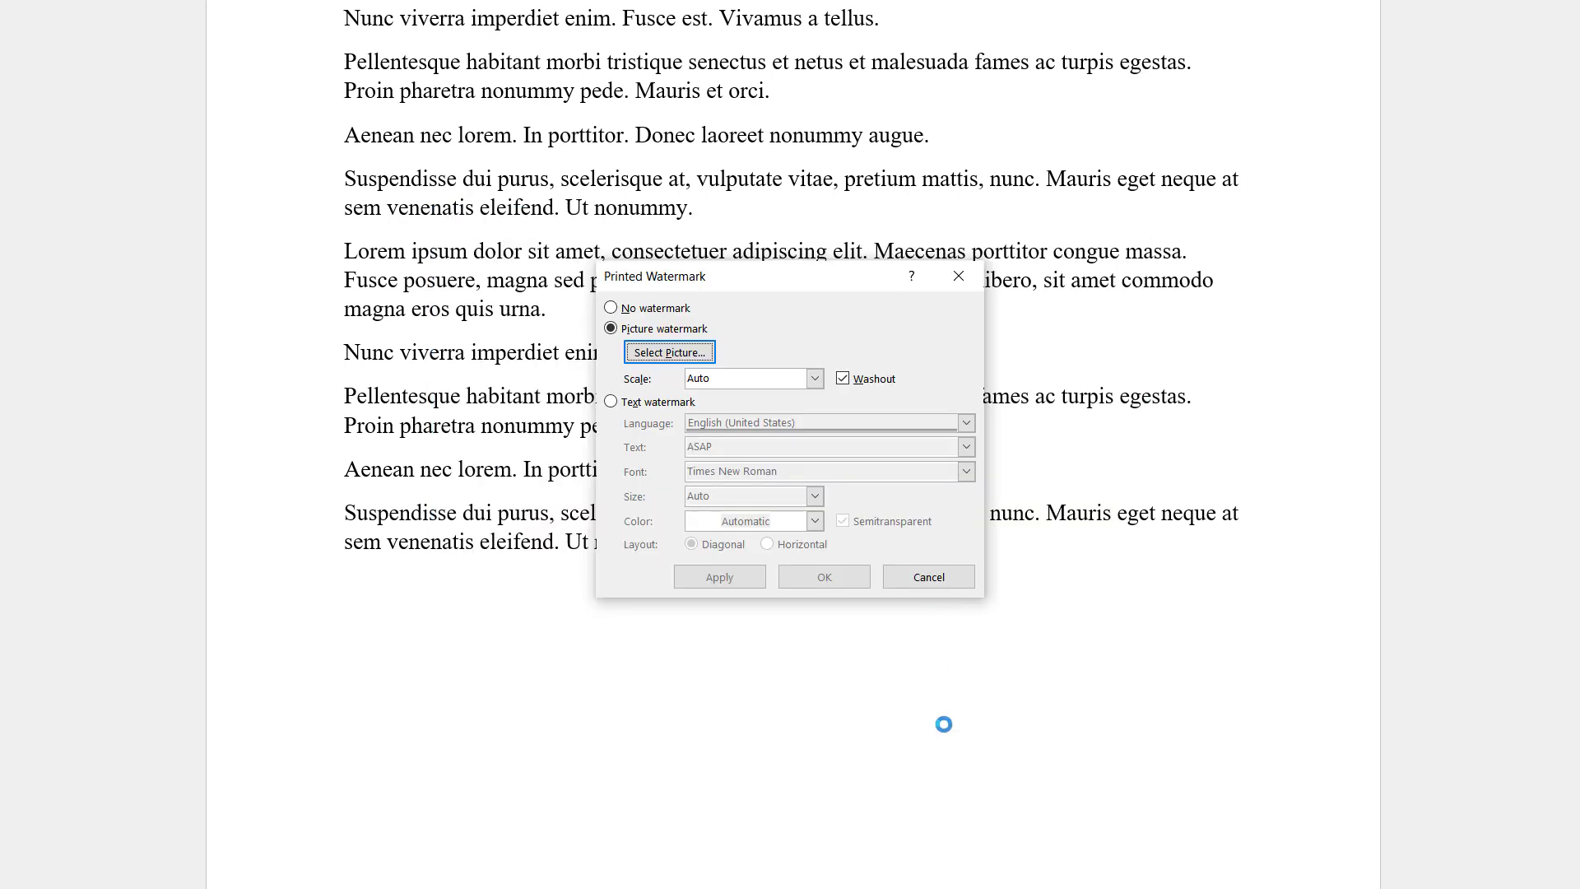
click(738, 584)
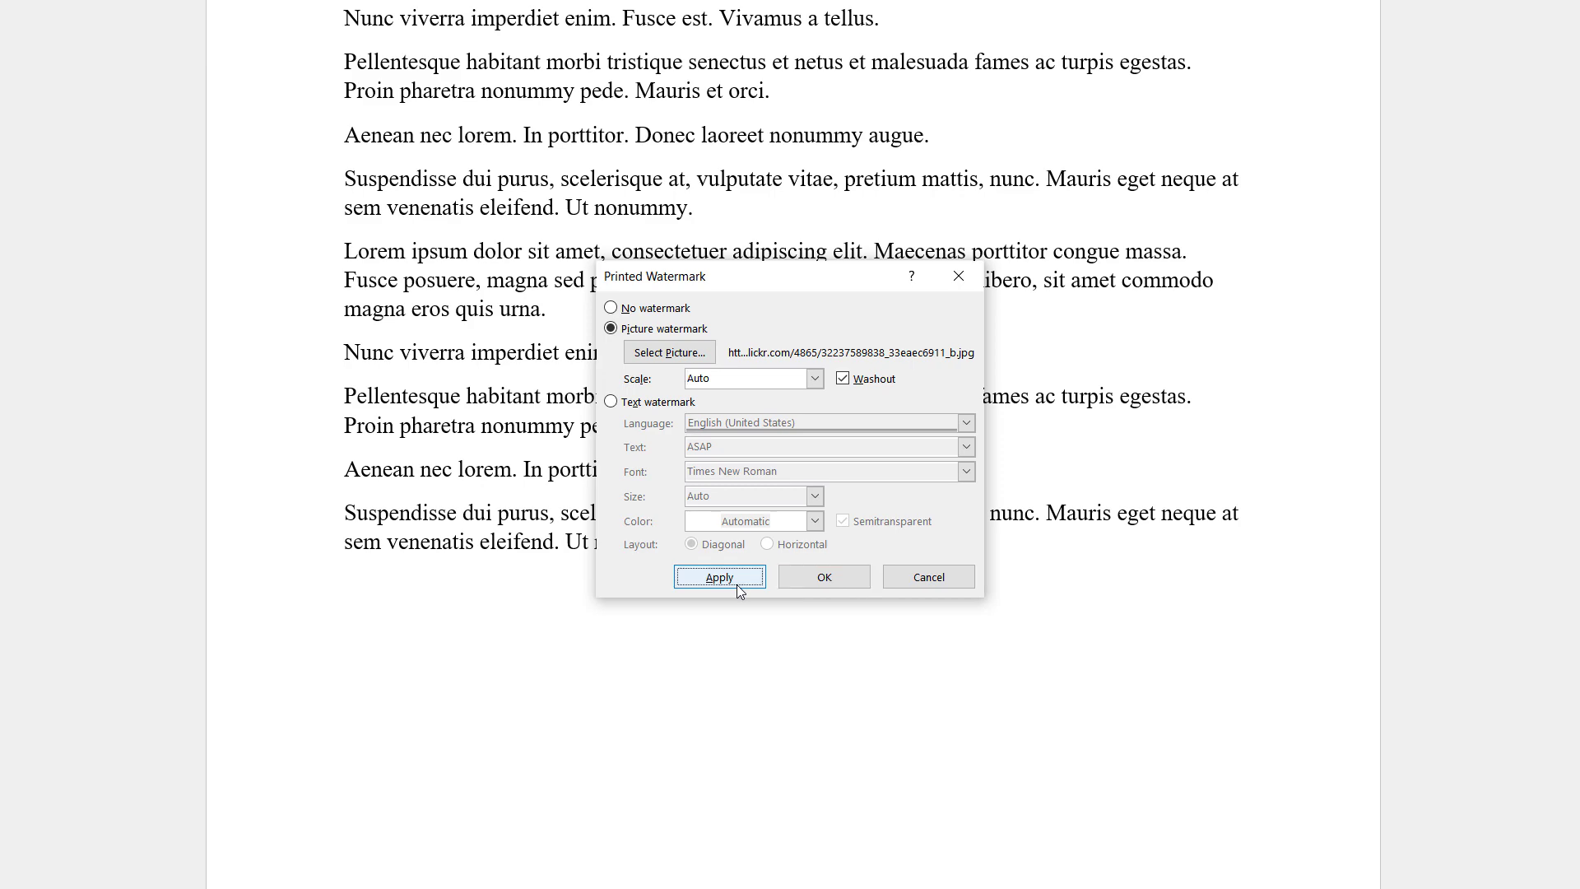
click(928, 577)
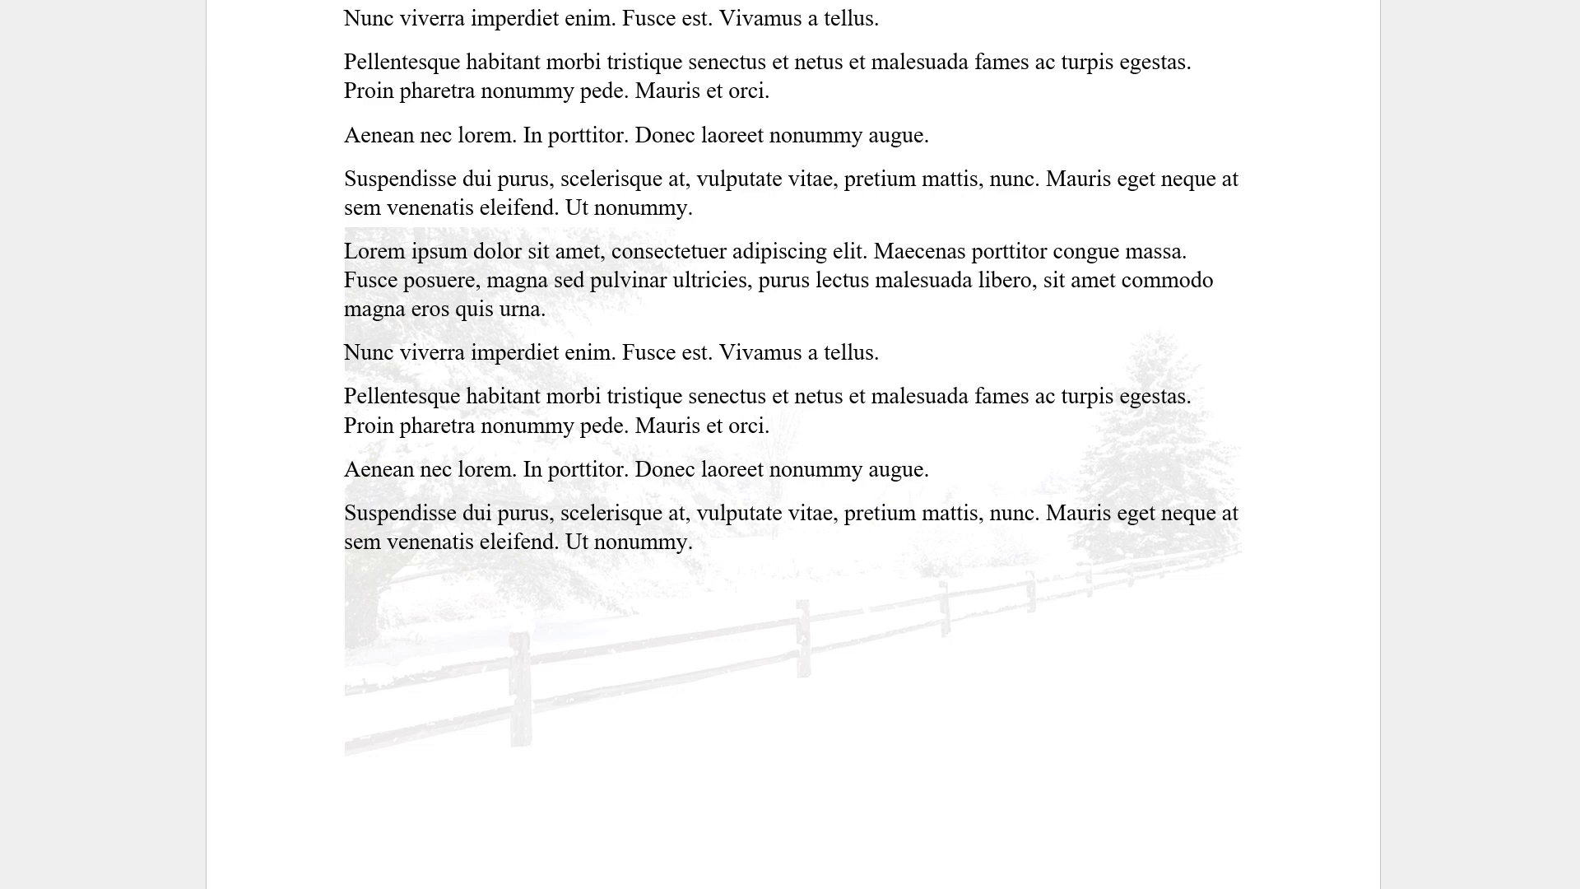
click(917, 2)
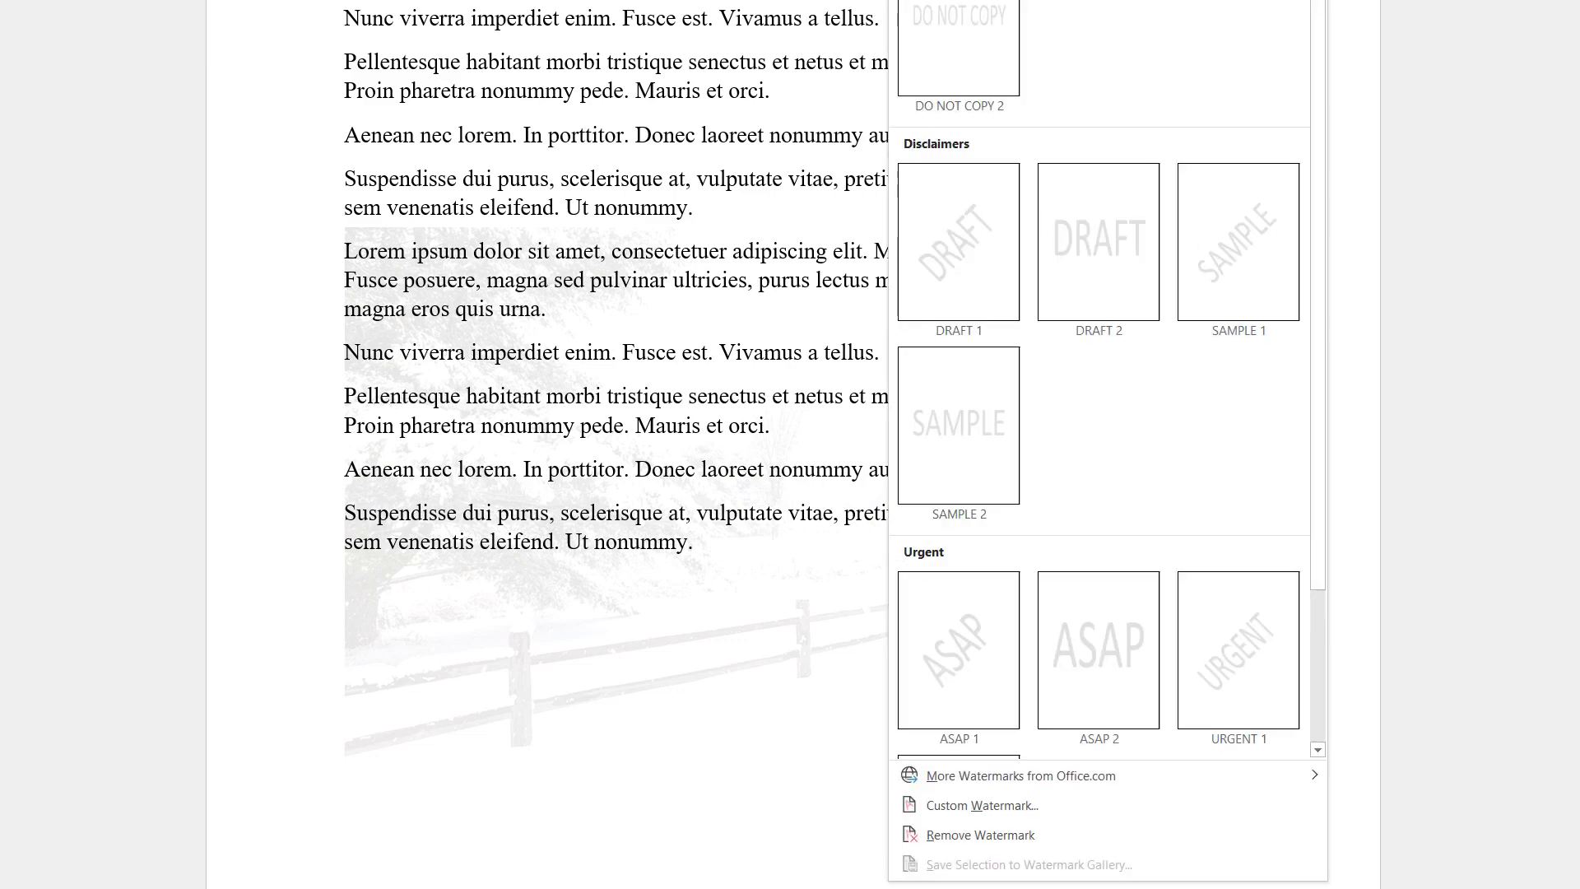